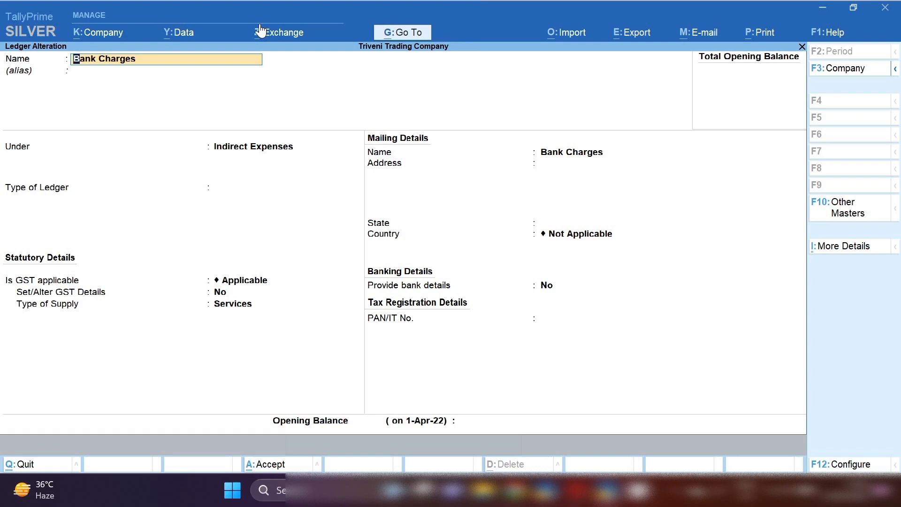
# - Go through the Bank Charges ledger's group and GST applicability, and open its GST details
pyautogui.press('Return')
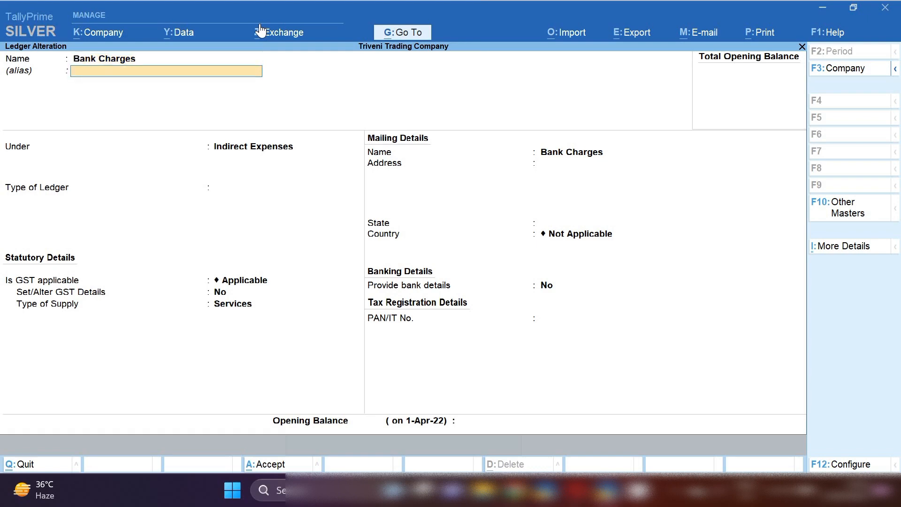
pyautogui.press('Return')
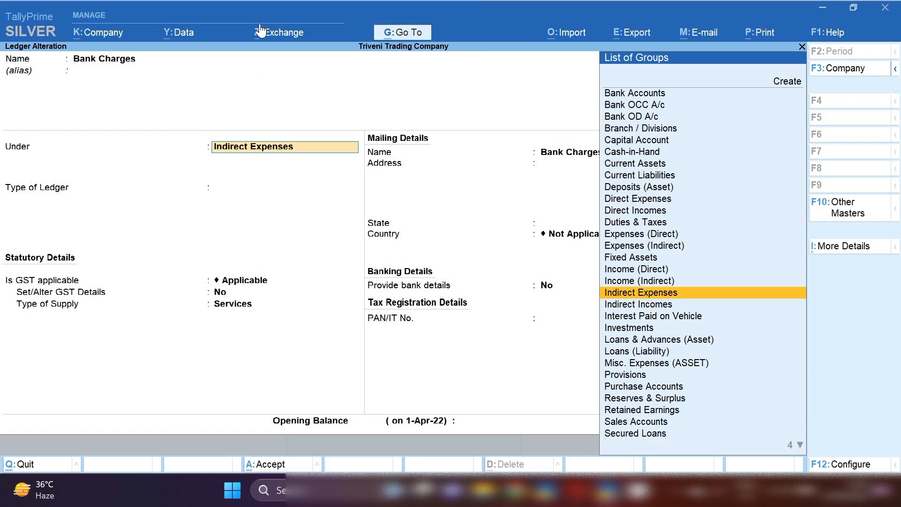
pyautogui.press('Return')
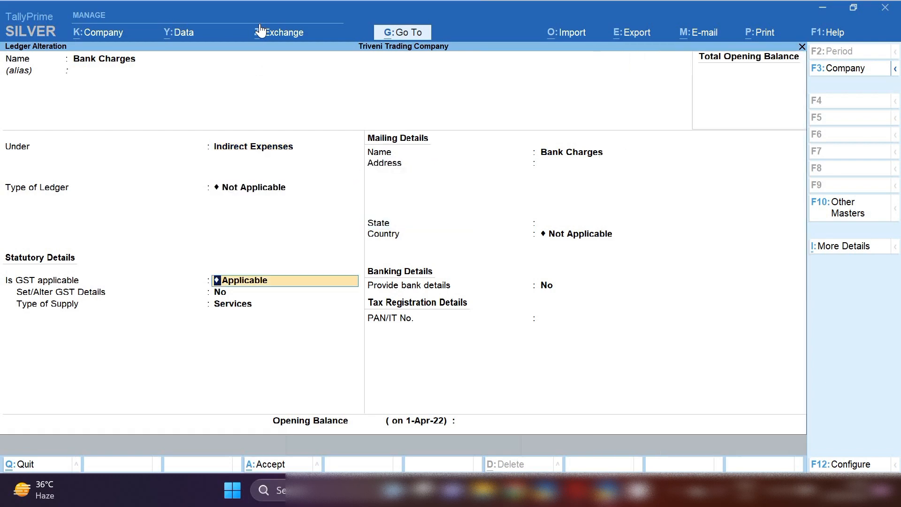
pyautogui.press('Return')
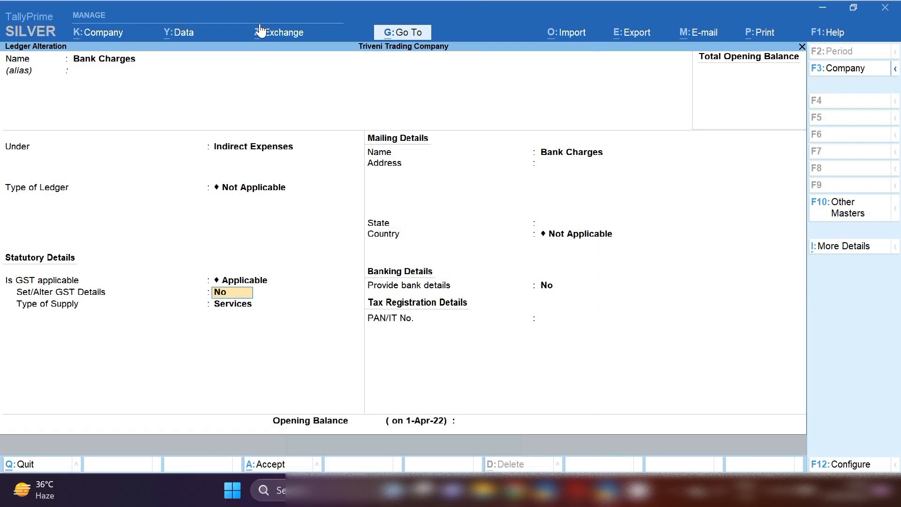
pyautogui.write('y')
pyautogui.press('Return')
pyautogui.press('Return')
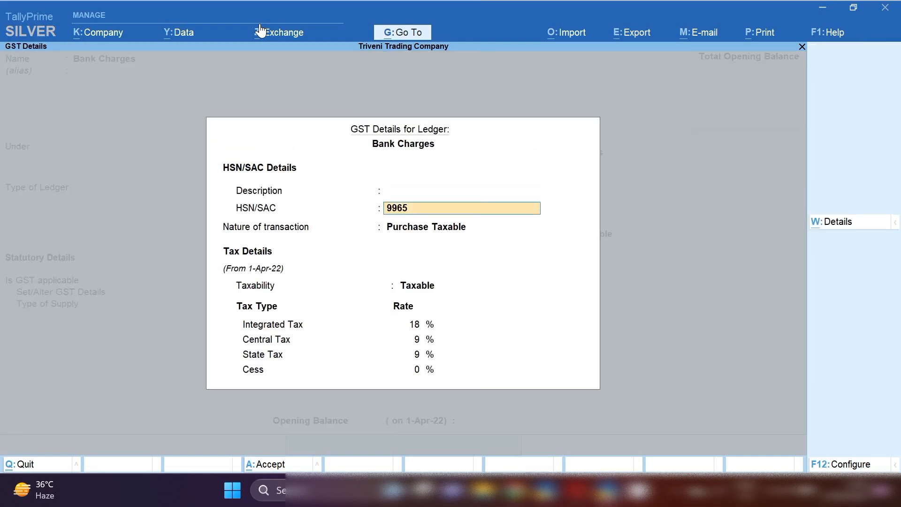
# - Review the HSN/SAC code, nature of transaction and tax rates for Bank Charges, and leave the ledger without saving
pyautogui.press('Return')
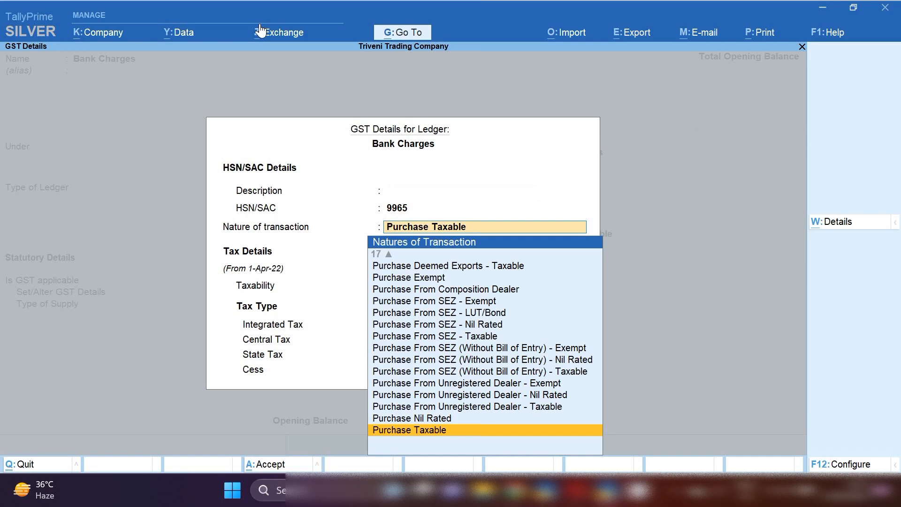
pyautogui.press('Return')
pyautogui.press('Escape')
pyautogui.press('Escape')
pyautogui.press('Return')
pyautogui.press('Escape')
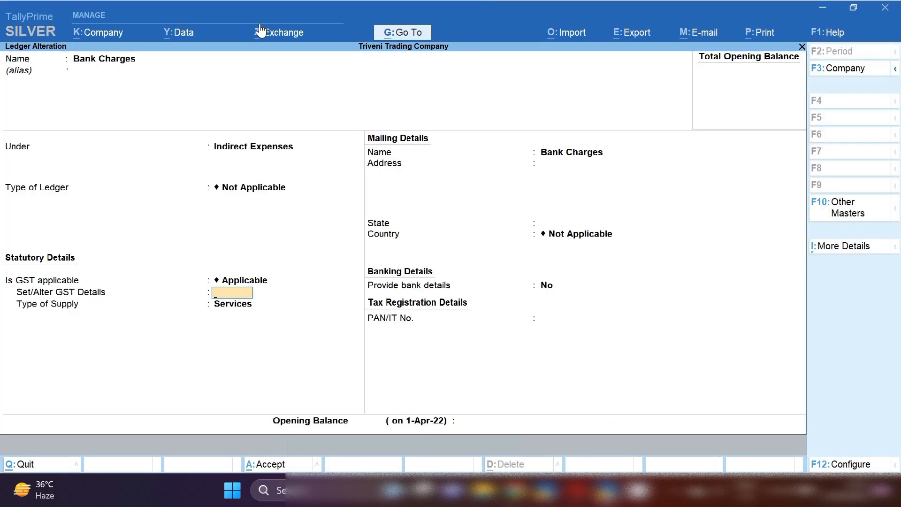
pyautogui.press('Escape')
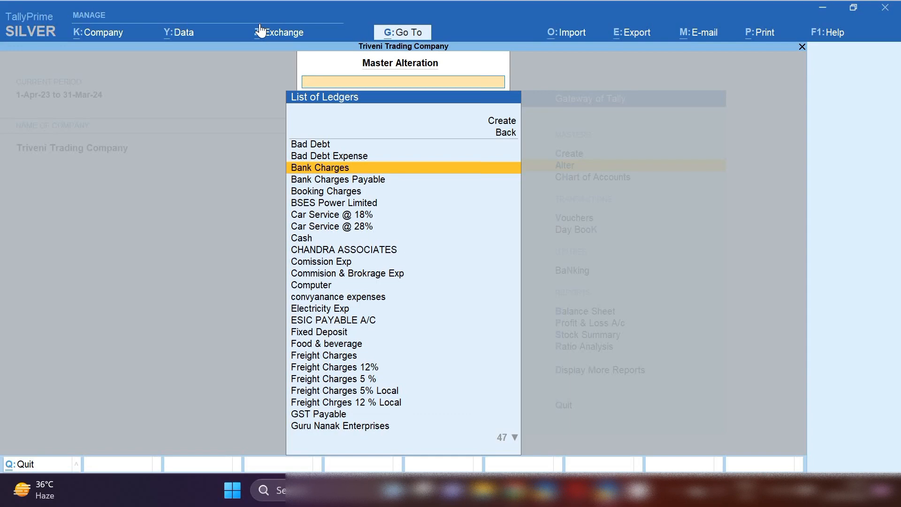
# - Open the Sbi Bank ledger for alteration, check its group and tax registration details, and quit it
pyautogui.write('Sbi')
pyautogui.press('Return')
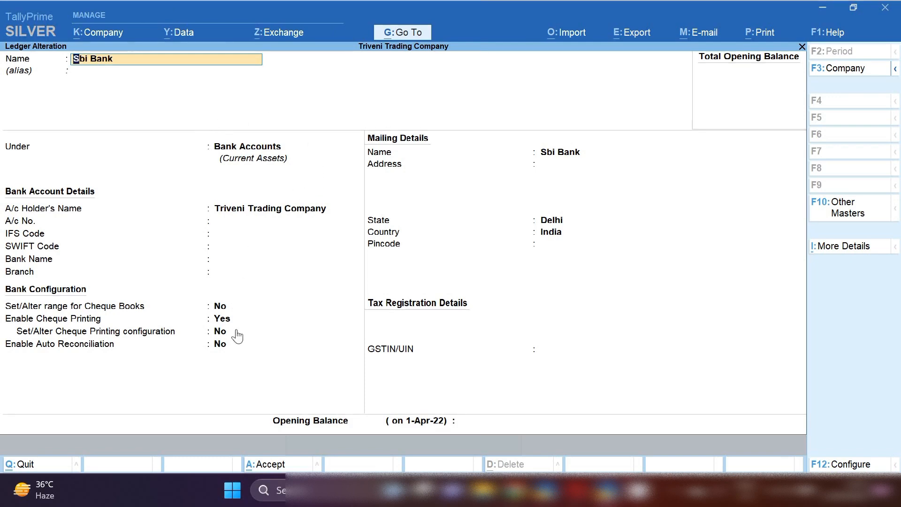
pyautogui.press('Escape')
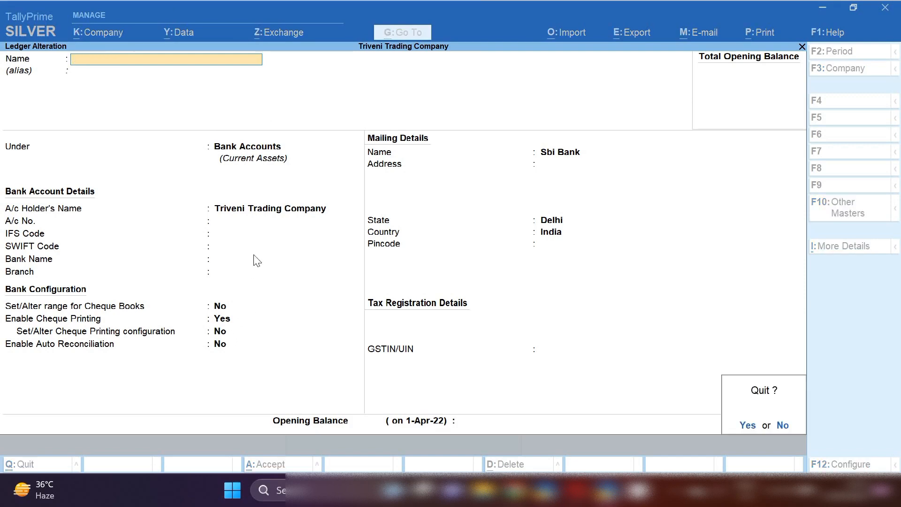
pyautogui.press('y')
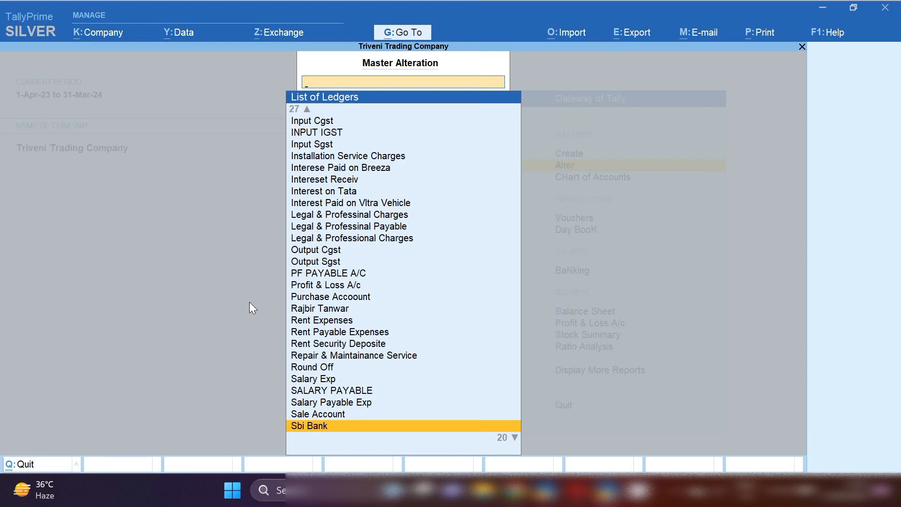
# - Start a new ledger named "Sbi Bank (GST INVOICE)" under the Sundry Creditors group
pyautogui.press('BackSpace')
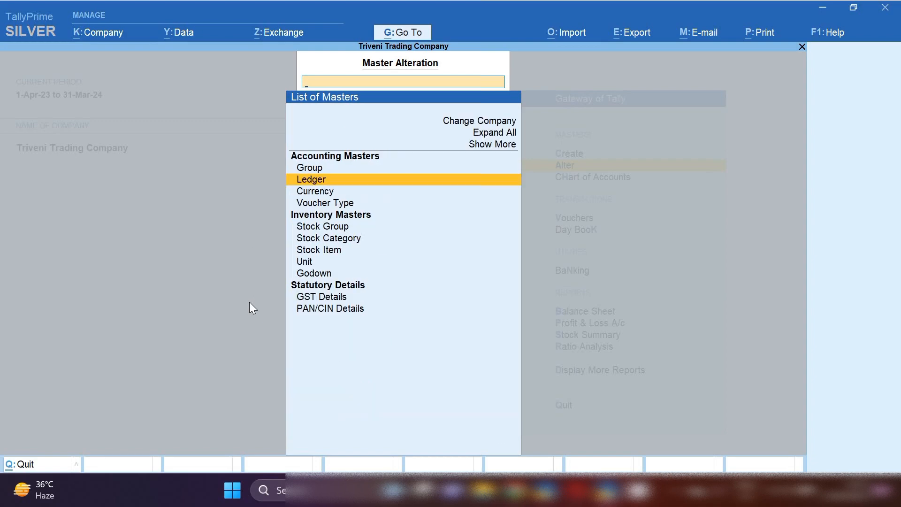
pyautogui.press('Return')
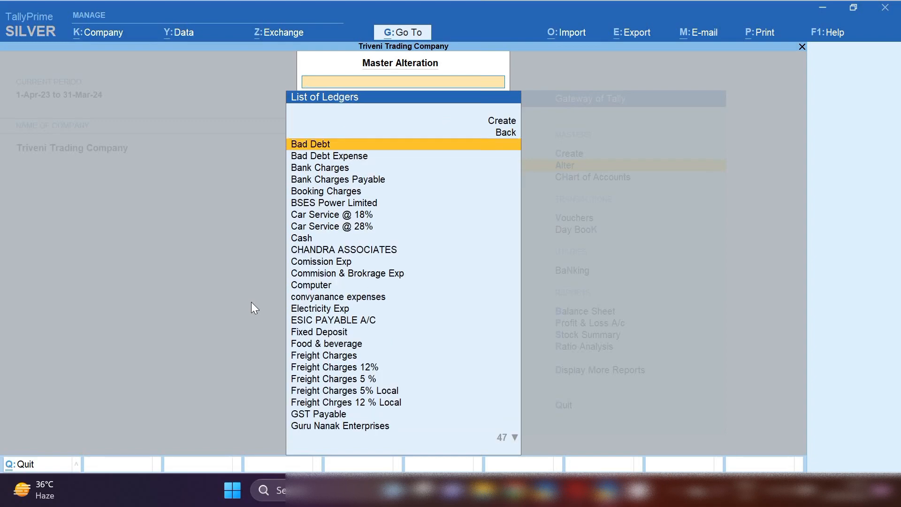
pyautogui.click(510, 123)
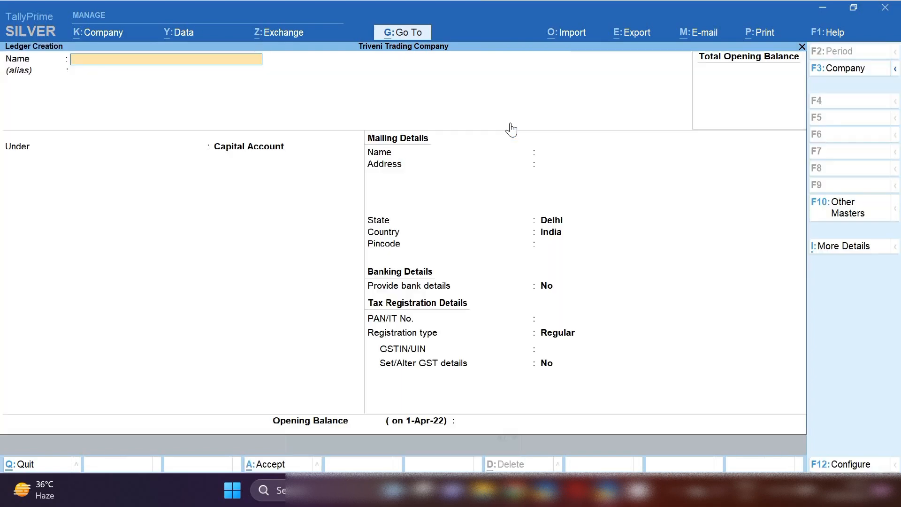
pyautogui.write('Sbi Bank (GST INVOICE')
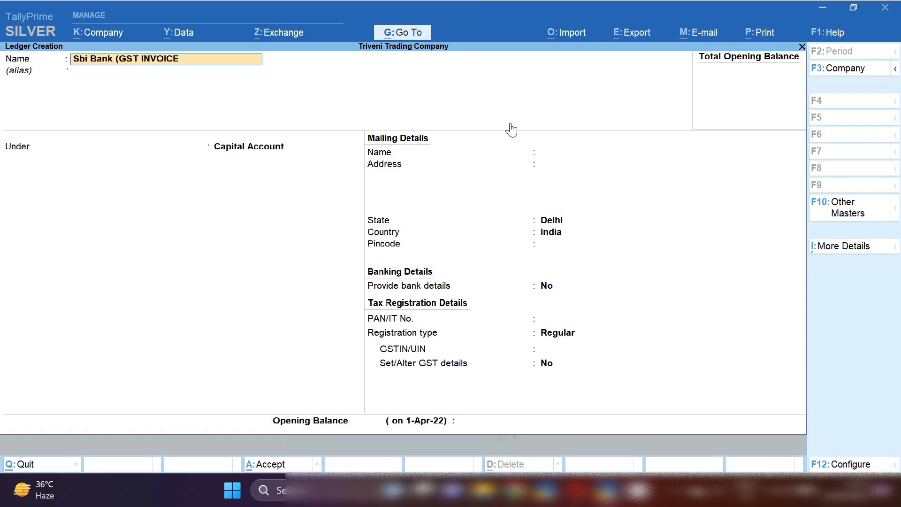
pyautogui.write(')')
pyautogui.press('Return')
pyautogui.write('SUN')
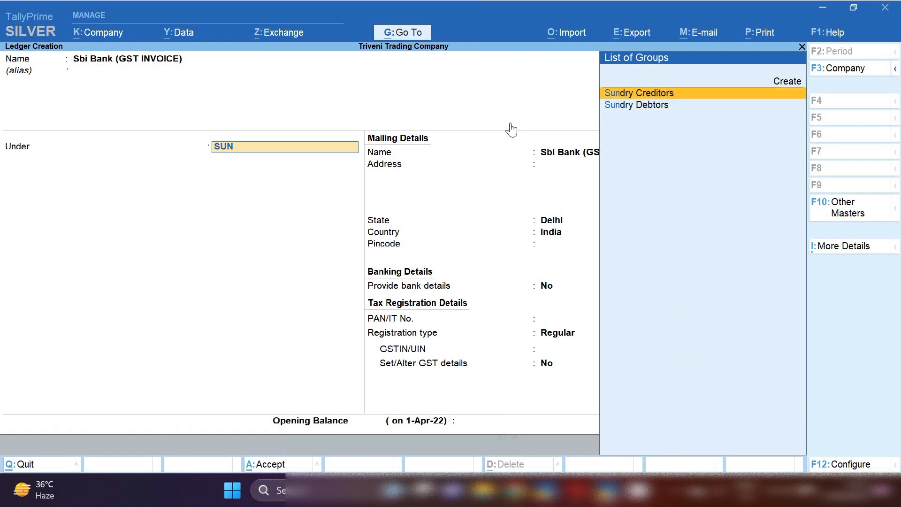
pyautogui.press('Return')
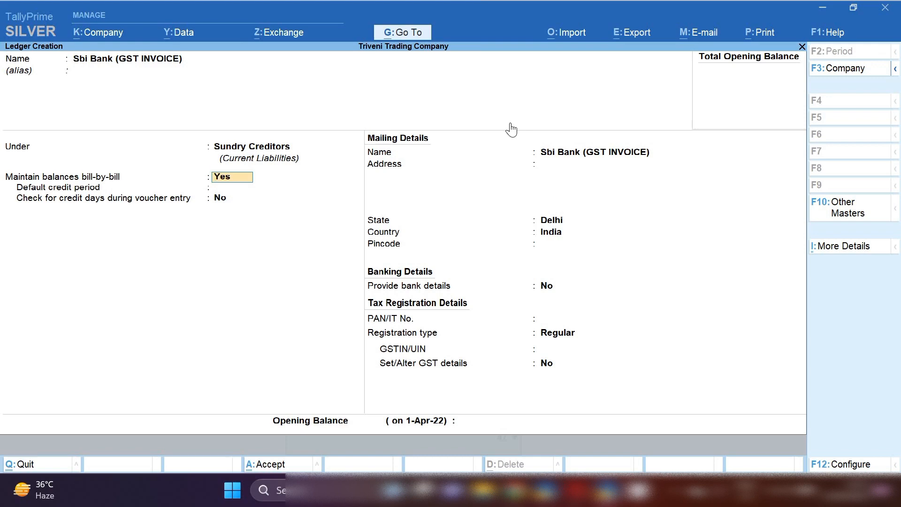
# - Save the new creditor ledger with bill-by-bill balances and the remaining default details, and return to the Gateway of Tally
pyautogui.press('Return')
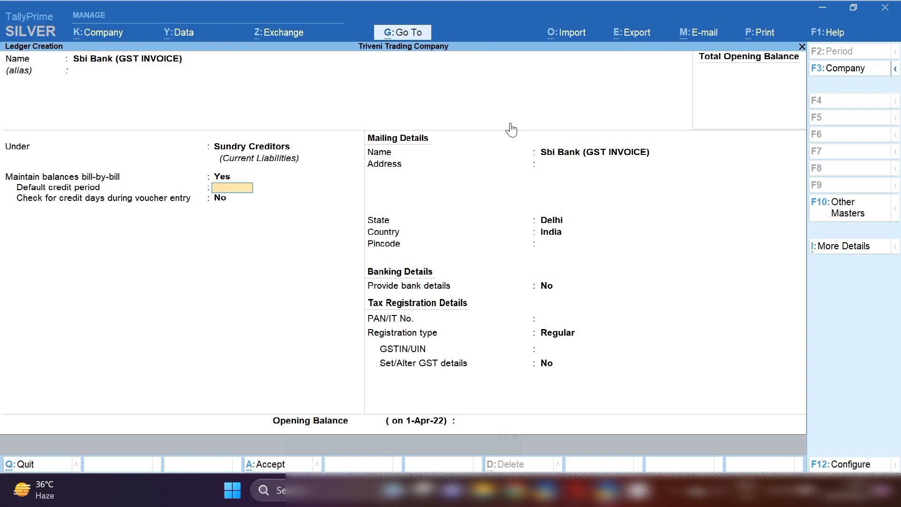
pyautogui.press('Return')
pyautogui.press('Return')
pyautogui.press('Return')
pyautogui.press('Return')
pyautogui.press('Return')
pyautogui.press('Return')
pyautogui.press('Return')
pyautogui.press('Return')
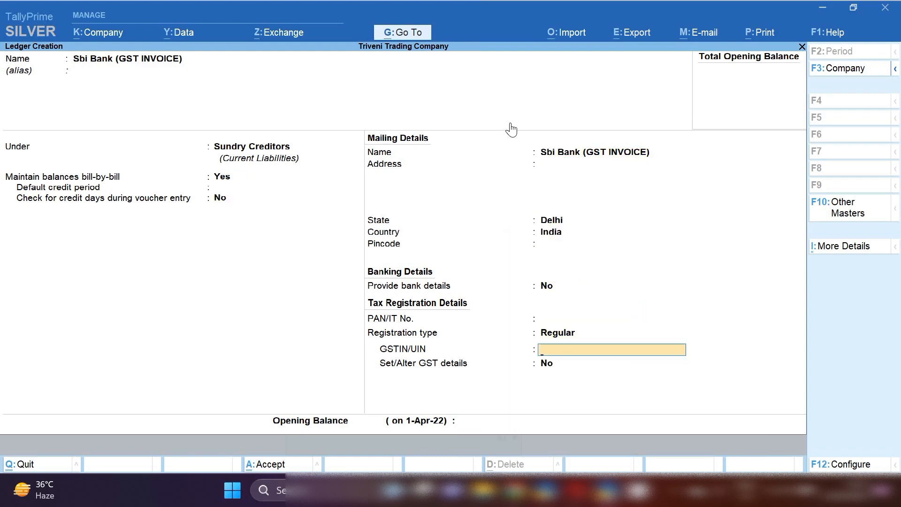
pyautogui.hotkey('ctrl', 'a')
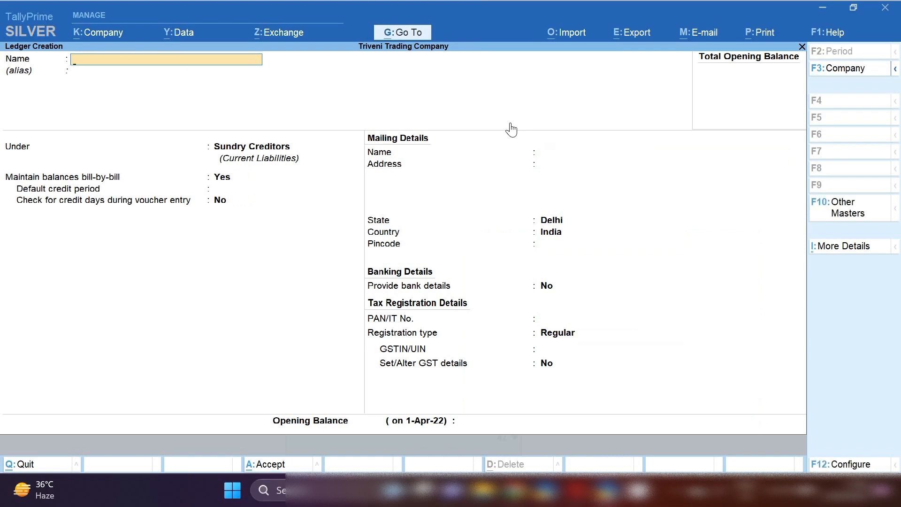
pyautogui.press('Escape')
pyautogui.press('y')
pyautogui.press('Escape')
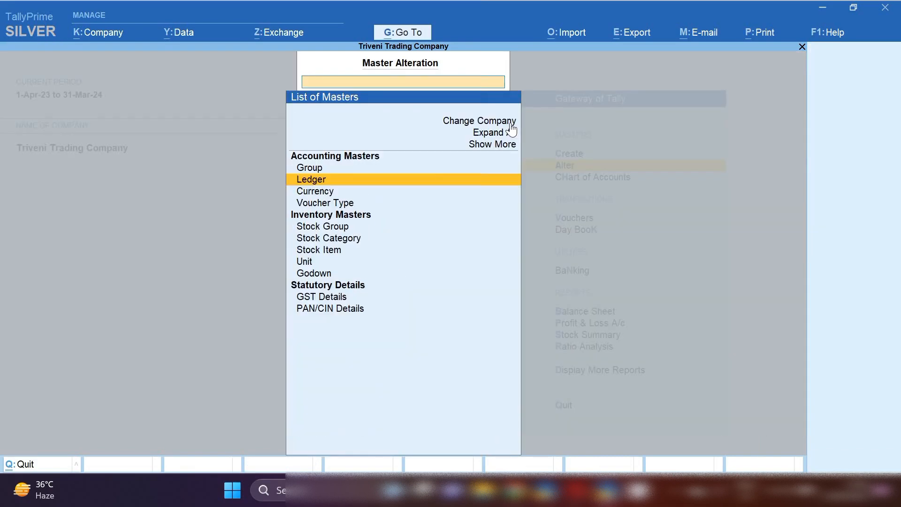
pyautogui.press('Escape')
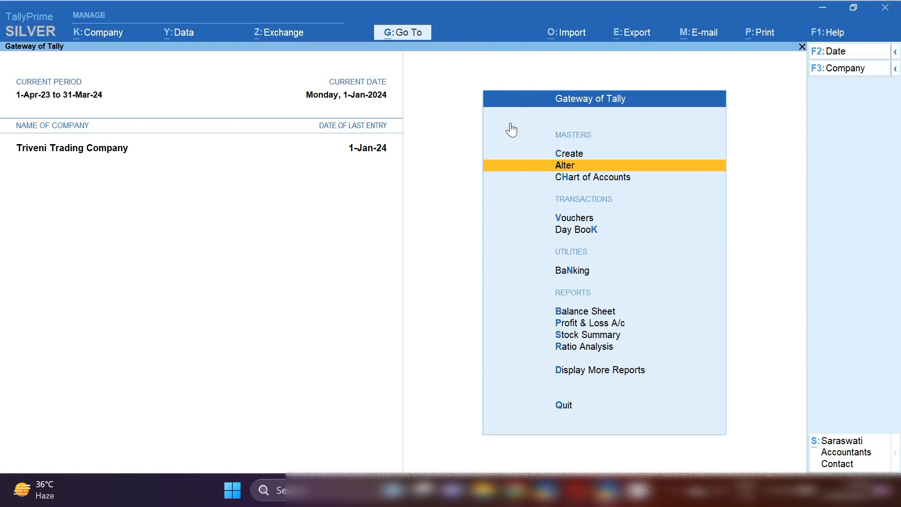
# - Start a journal voucher and set its date to 16-Jun-23
pyautogui.press('v')
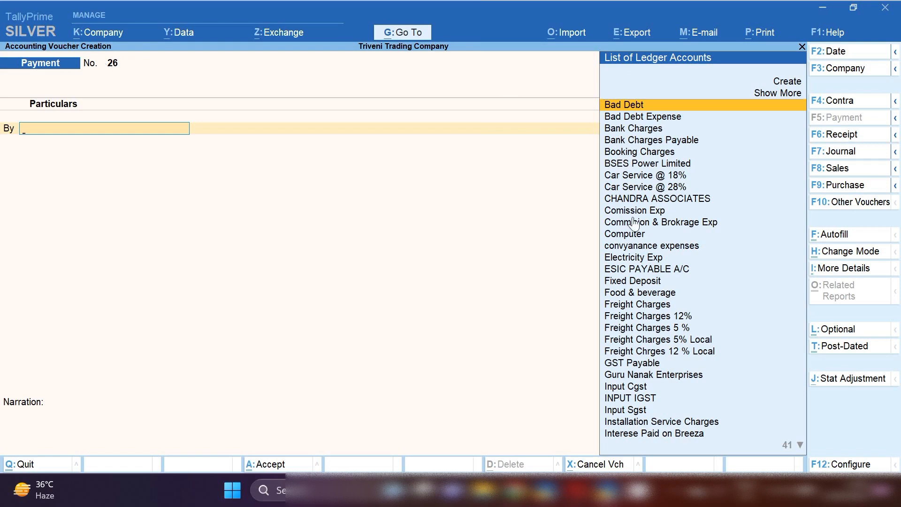
pyautogui.click(867, 157)
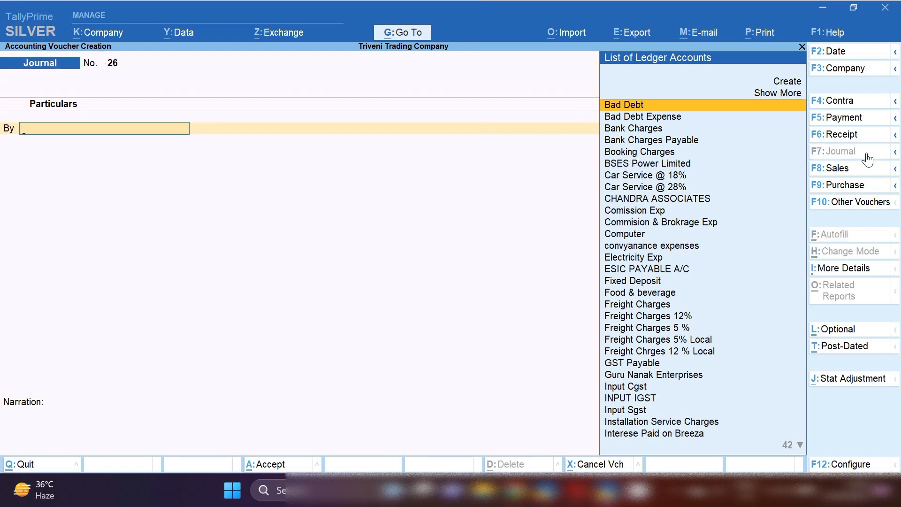
pyautogui.press('F2')
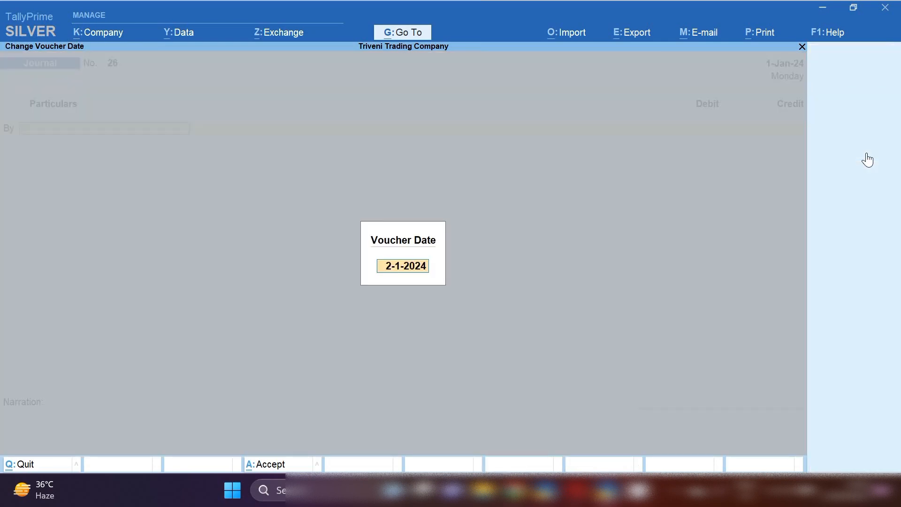
pyautogui.write('16.6.24')
pyautogui.press('Return')
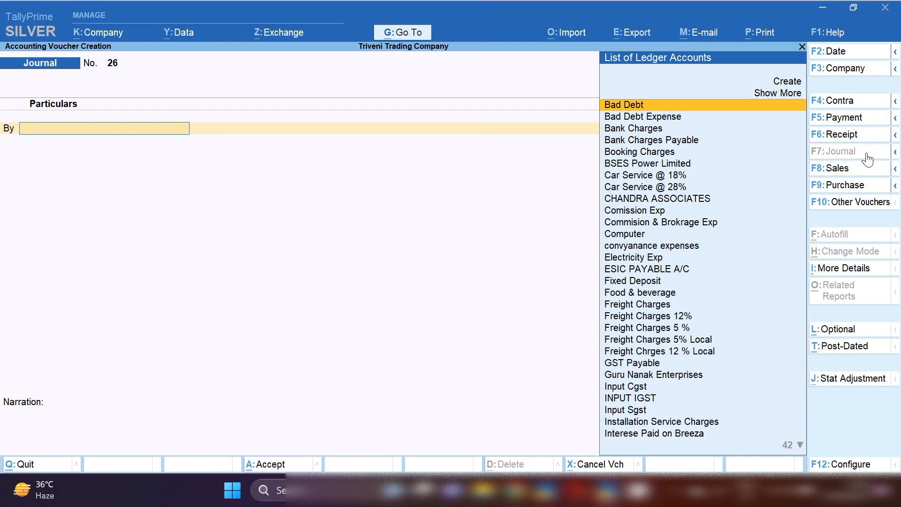
# - Debit the Bank Charges ledger with 100 on the journal's first line
pyautogui.write('BANK')
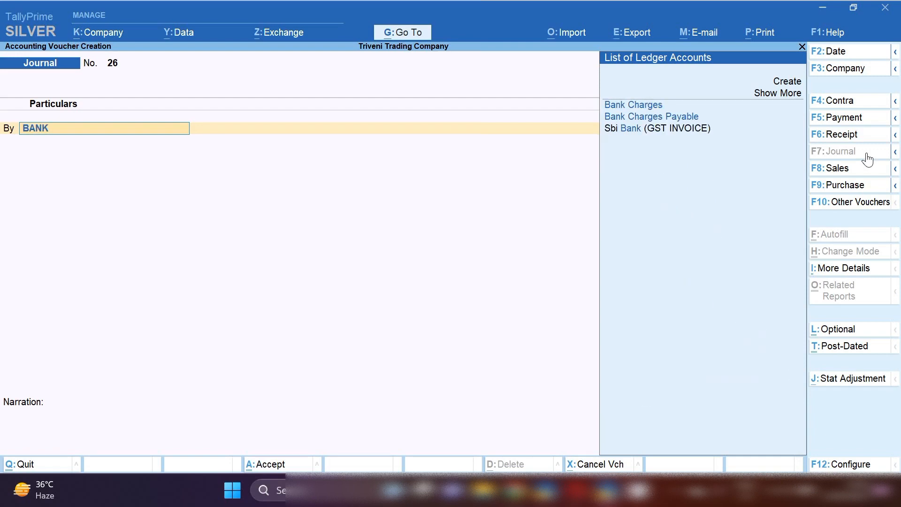
pyautogui.press('Return')
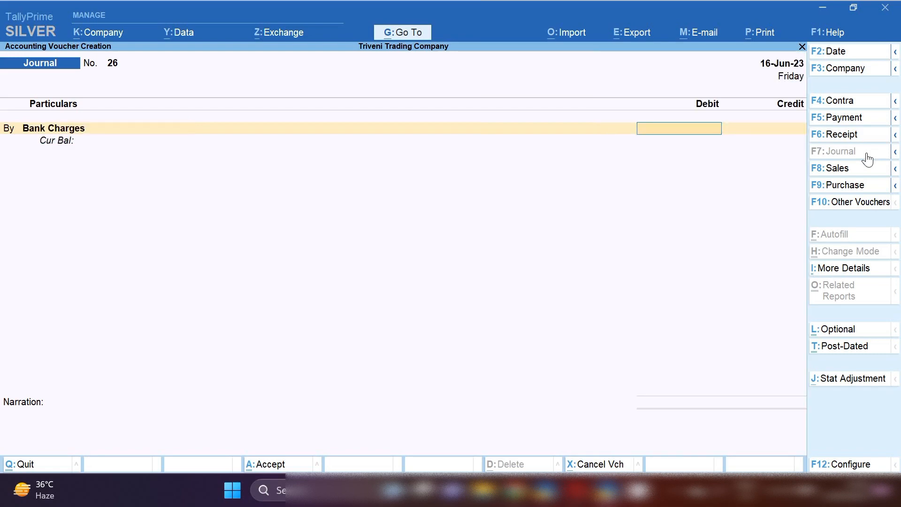
pyautogui.write('100')
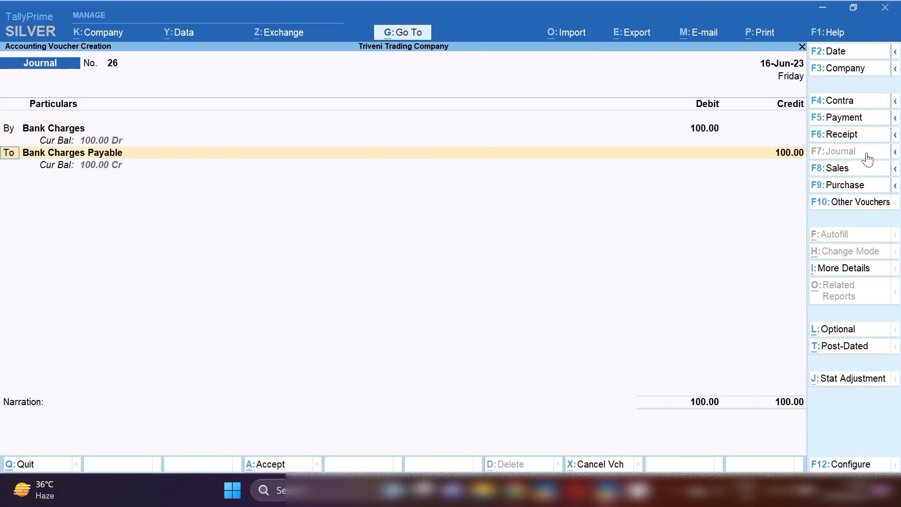
# - Change the journal's second line to a debit of 9 to the Input Cgst ledger
pyautogui.write('B')
pyautogui.press('Return')
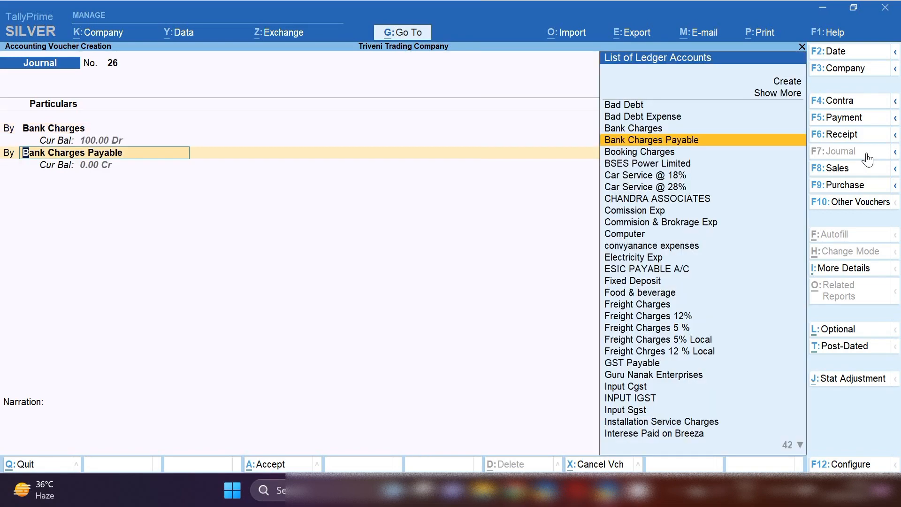
pyautogui.write('CGS')
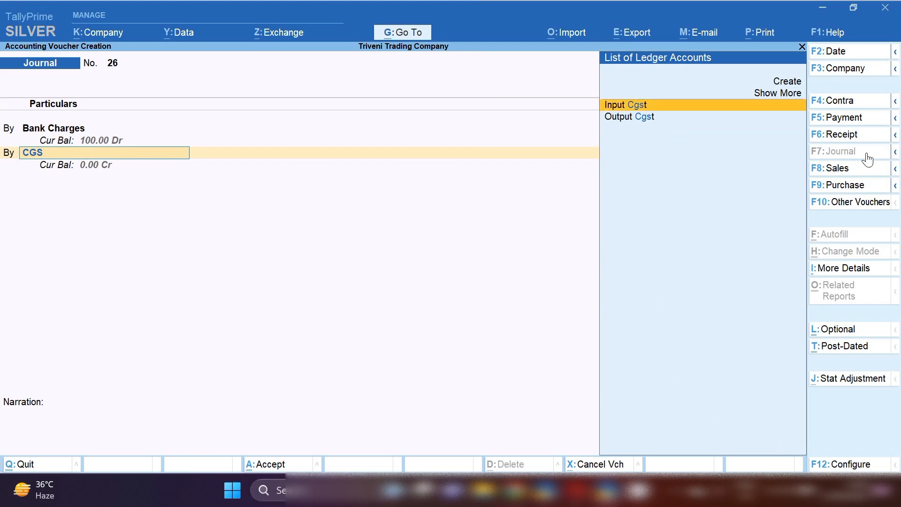
pyautogui.press('Return')
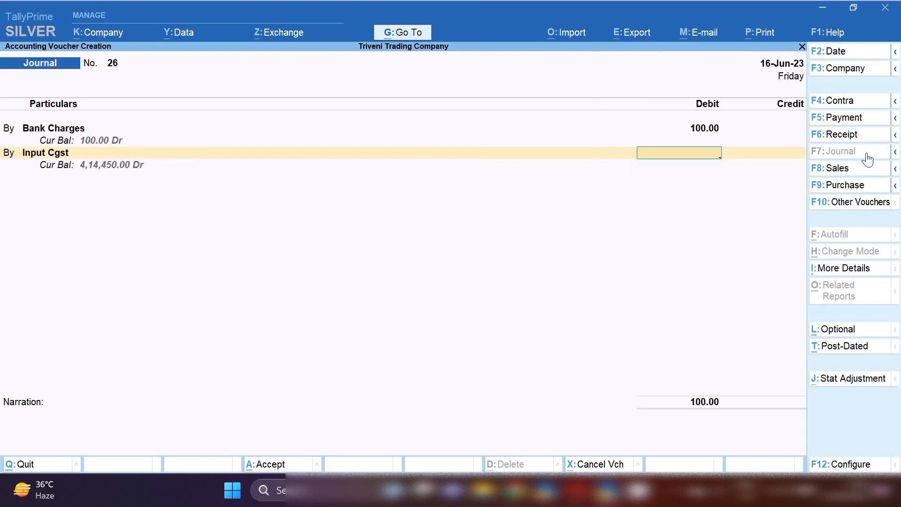
pyautogui.write('9')
pyautogui.press('Return')
# - Add a debit of 9 to the Input Sgst ledger on the journal's third line
pyautogui.write('B')
pyautogui.press('Return')
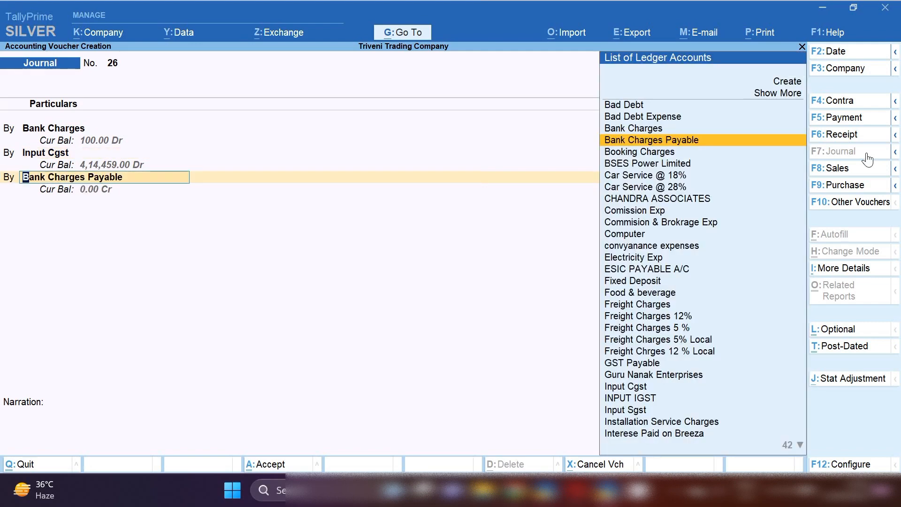
pyautogui.write('SGS')
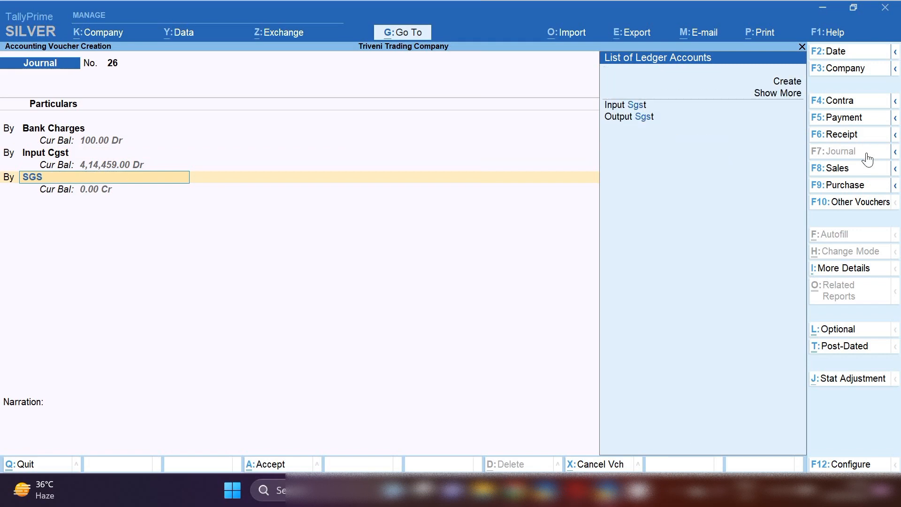
pyautogui.press('Down')
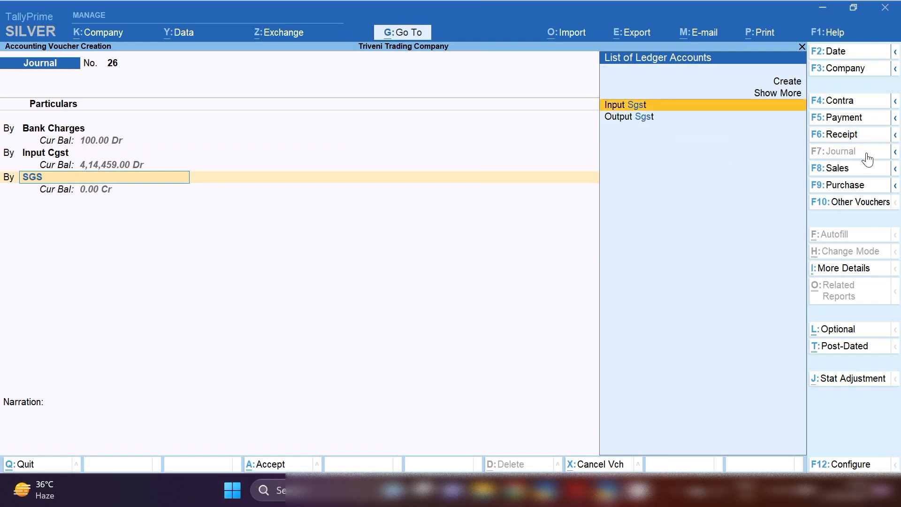
pyautogui.press('Return')
pyautogui.write('9')
pyautogui.press('Return')
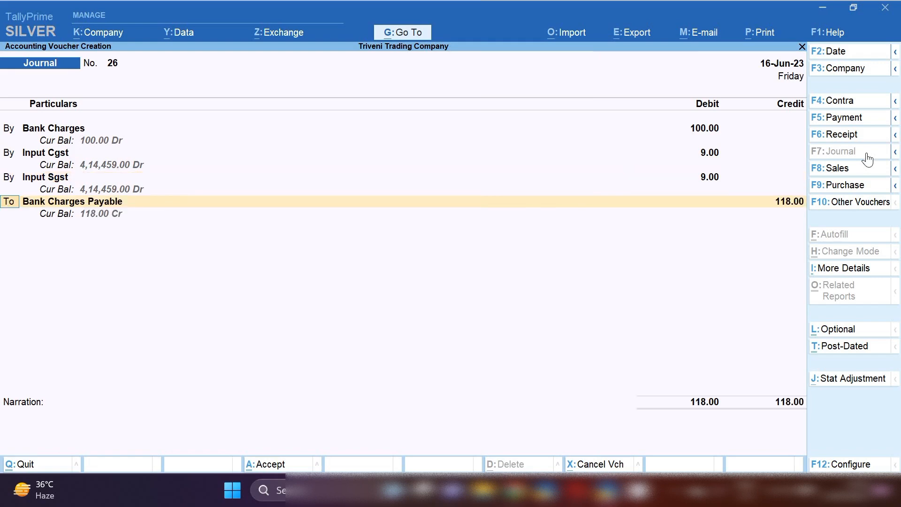
# - Credit the Sbi Bank (GST INVOICE) ledger with 118 on the journal's fourth line
pyautogui.press('Return')
pyautogui.write('SBI')
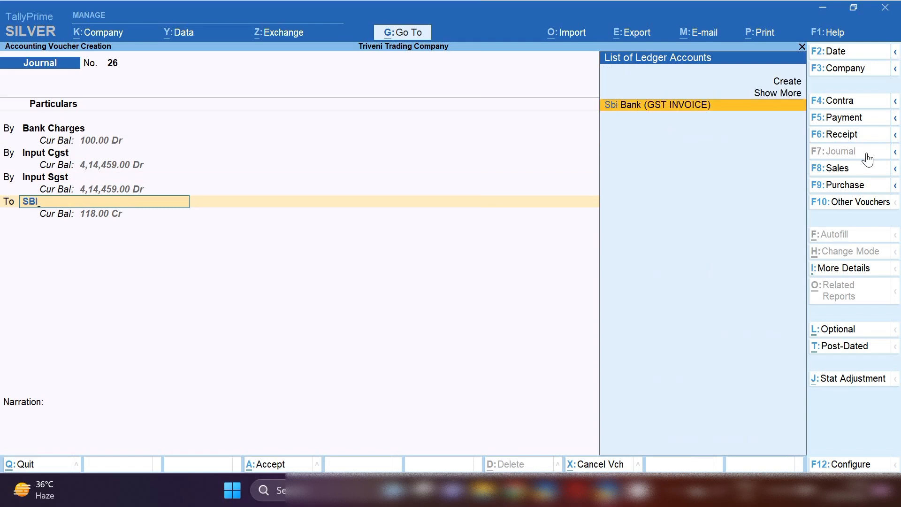
pyautogui.click(678, 105)
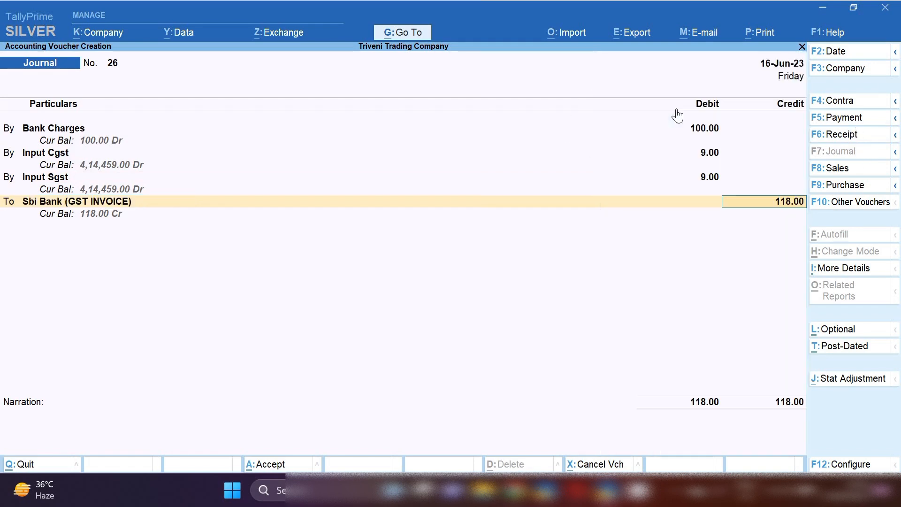
pyautogui.press('Return')
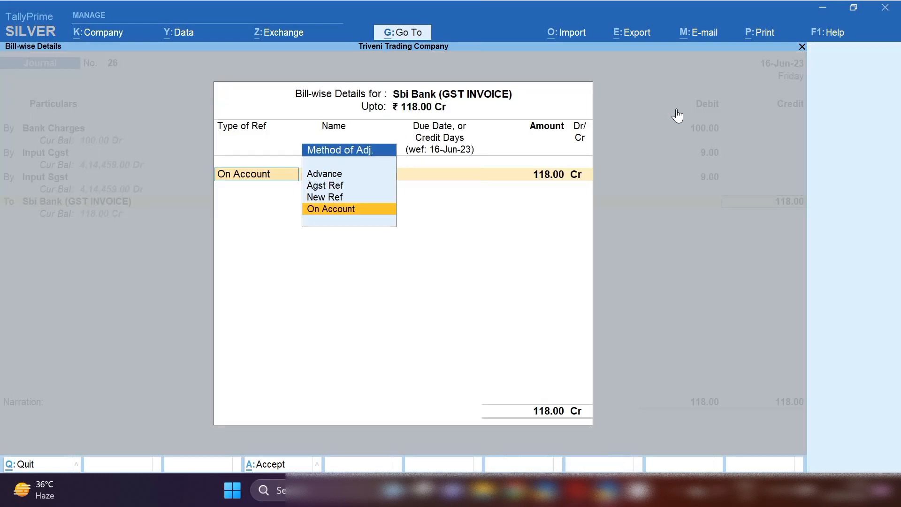
# - Allocate the 118 credit to Sbi Bank (GST INVOICE) as a New Ref bill named 26
pyautogui.press('Up')
pyautogui.press('Up')
pyautogui.press('Down')
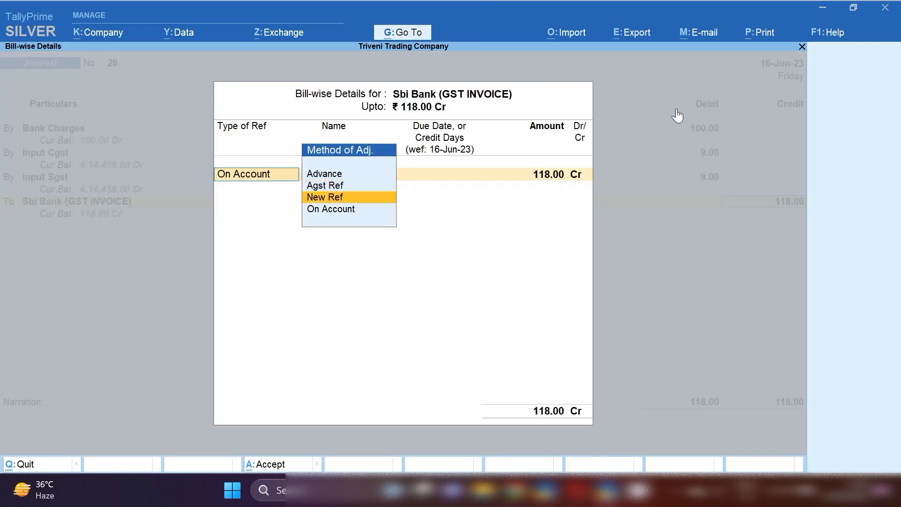
pyautogui.press('Return')
pyautogui.press('BackSpace')
pyautogui.press('BackSpace')
pyautogui.press('Return')
pyautogui.press('Return')
pyautogui.press('Return')
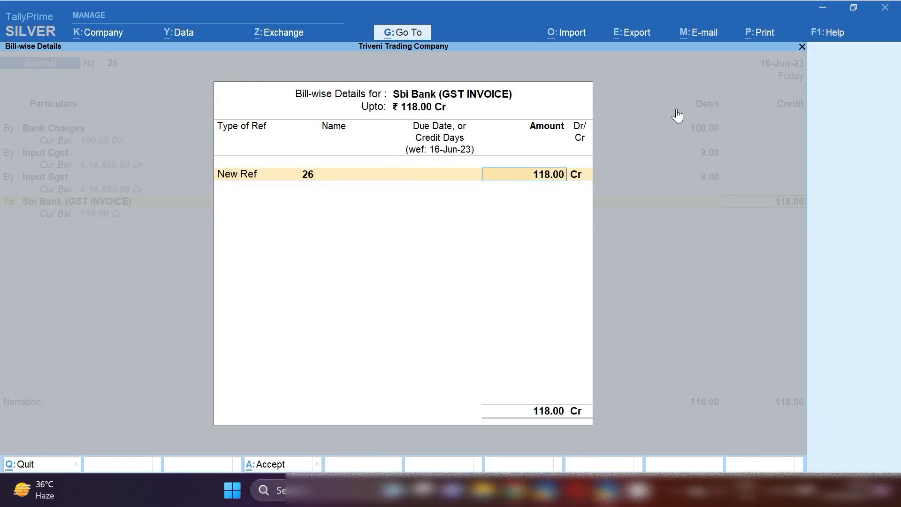
pyautogui.press('Return')
# - Enter the narration "BANK CHARGES FOR THE MONHT OF" and save the journal voucher
pyautogui.write('BANG')
pyautogui.press('BackSpace')
pyautogui.write('K')
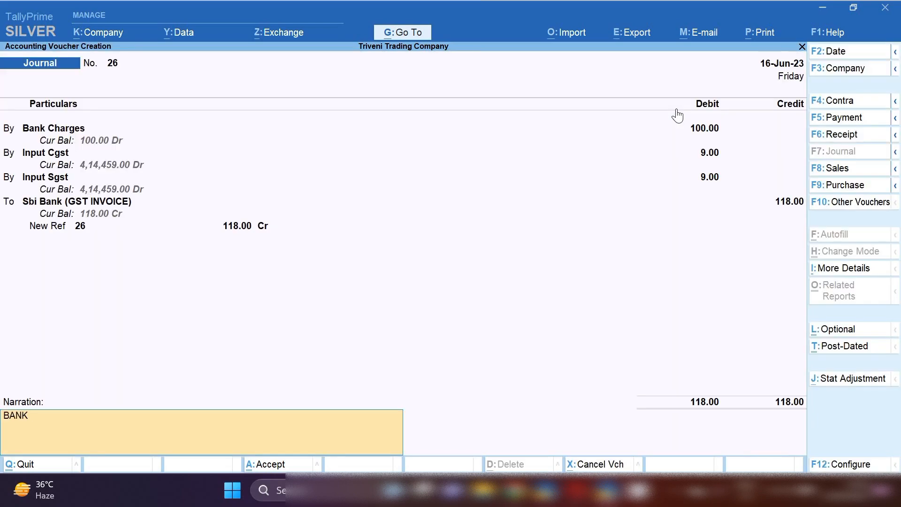
pyautogui.write(' CHARGES FOR THE')
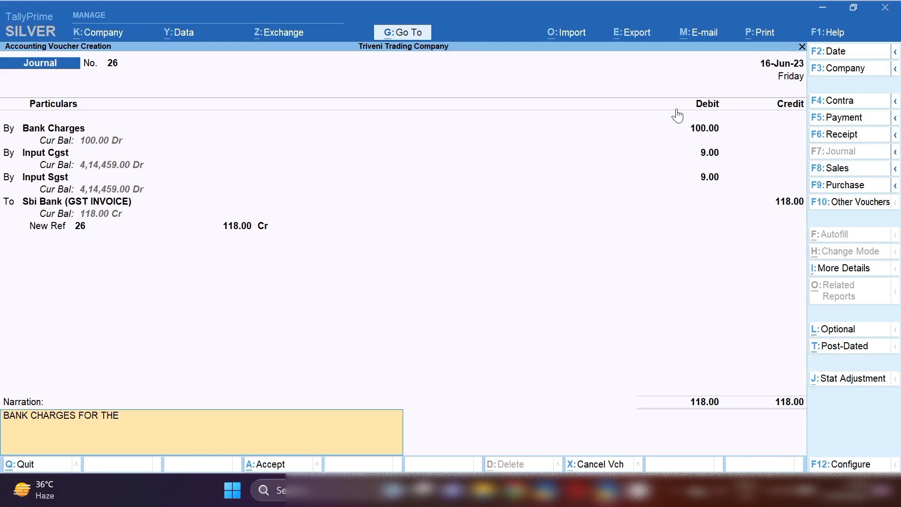
pyautogui.write(' MONHT OF')
pyautogui.press('Return')
pyautogui.press('Return')
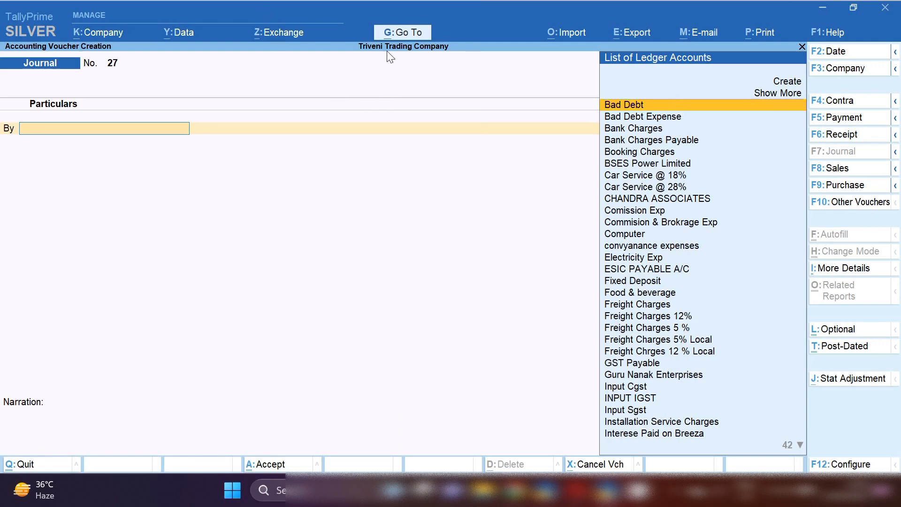
# - Open the GSTR-2 report
pyautogui.click(402, 33)
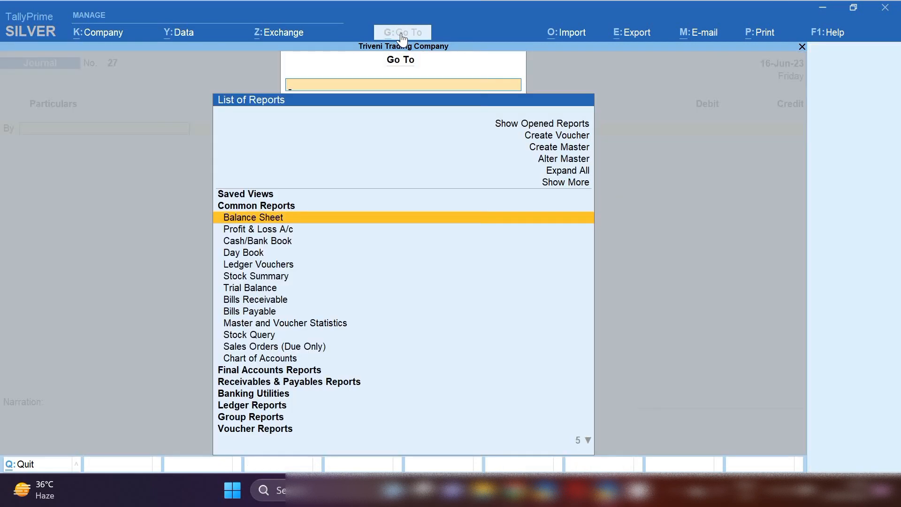
pyautogui.write('GST')
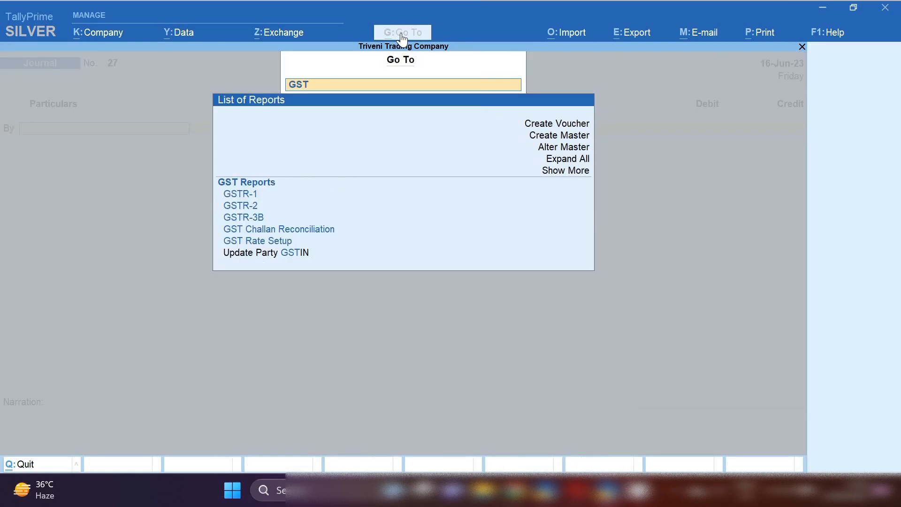
pyautogui.press('Down')
pyautogui.press('Down')
pyautogui.press('Down')
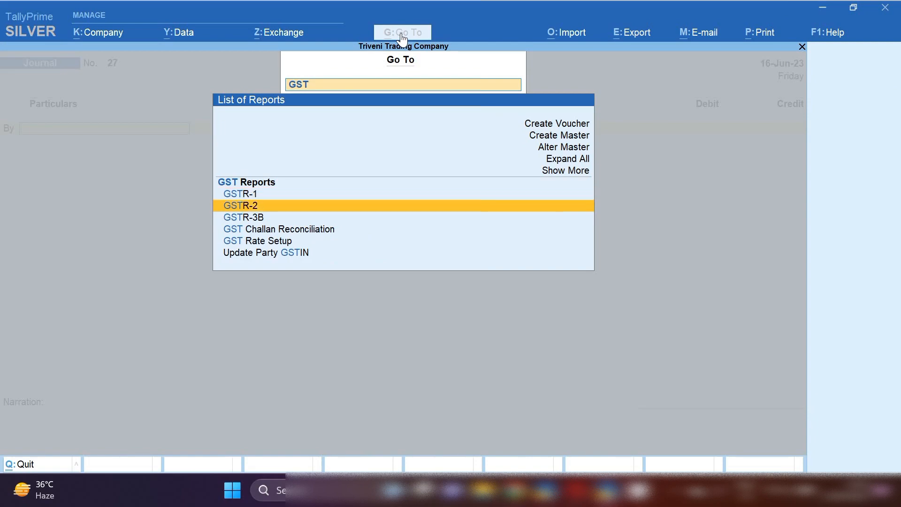
pyautogui.press('Return')
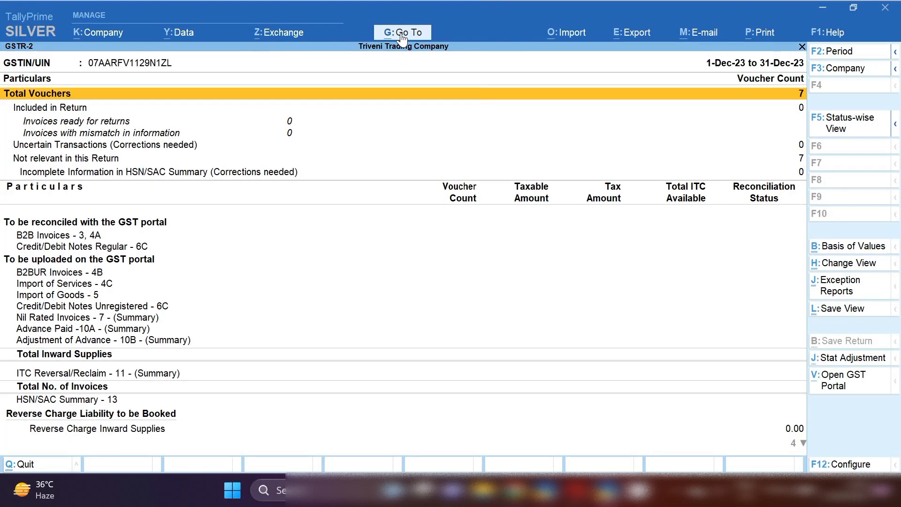
# - Set the GSTR-2 report period from 1-6-2023 to 30-6-2023
pyautogui.press('F2')
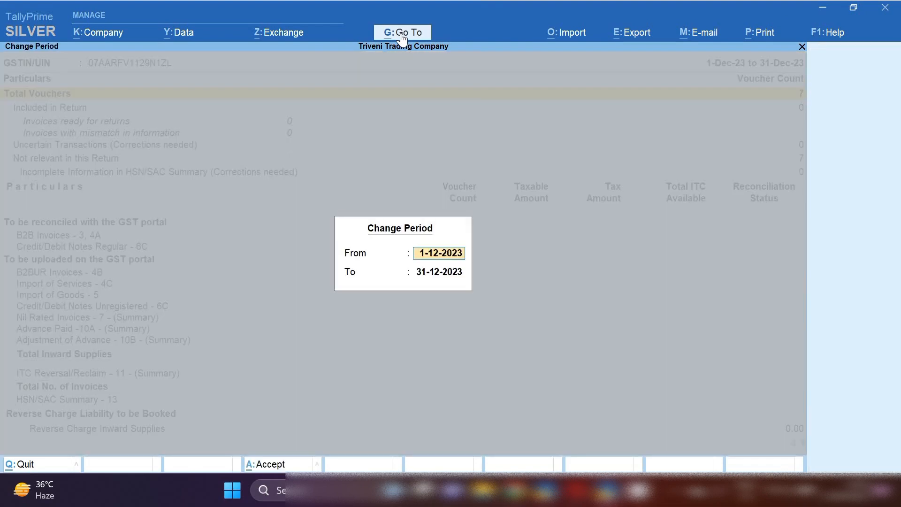
pyautogui.write('1-6')
pyautogui.press('Return')
pyautogui.write('31.')
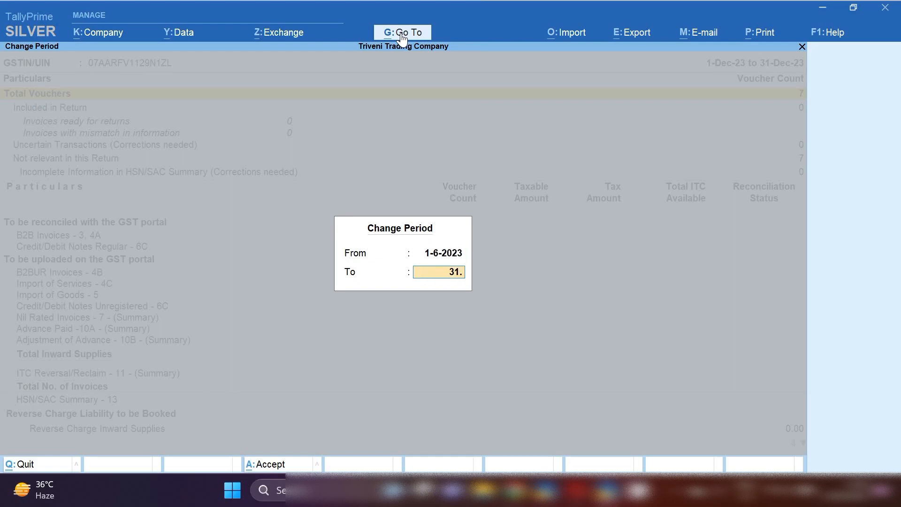
pyautogui.press('BackSpace')
pyautogui.press('BackSpace')
pyautogui.press('BackSpace')
pyautogui.write('30.6')
pyautogui.press('Return')
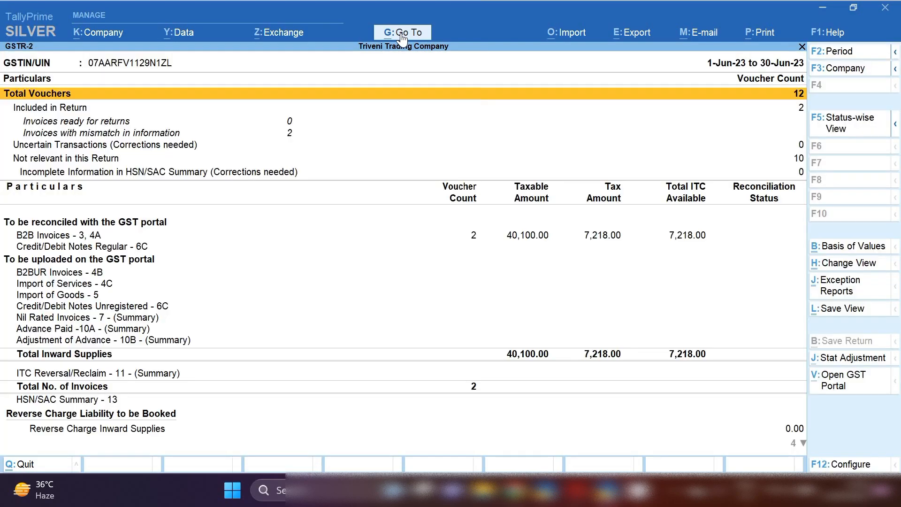
# - Examine the suppliers, taxable amounts and ITC under B2B Invoices - 3, 4A, and return to the journal voucher screen
pyautogui.press('Down')
pyautogui.press('Down')
pyautogui.press('Down')
pyautogui.press('Down')
pyautogui.press('Down')
pyautogui.press('Down')
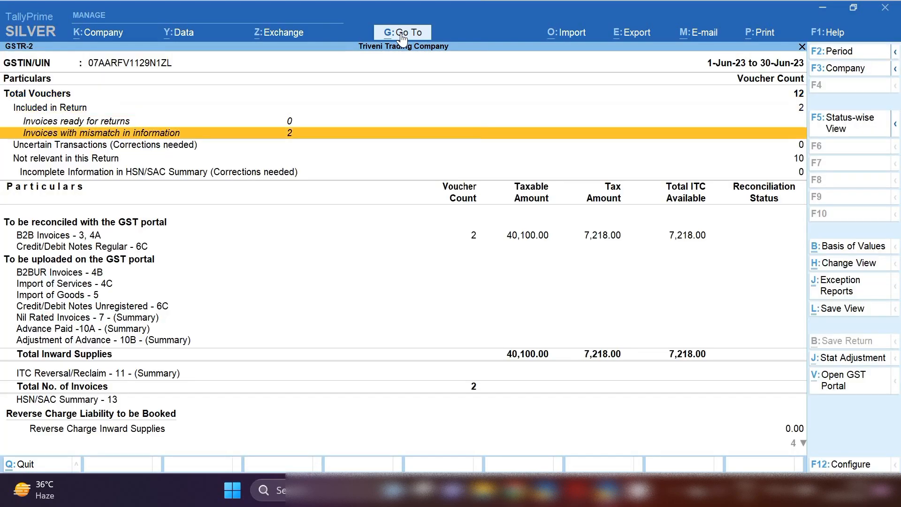
pyautogui.press('Down')
pyautogui.press('Up')
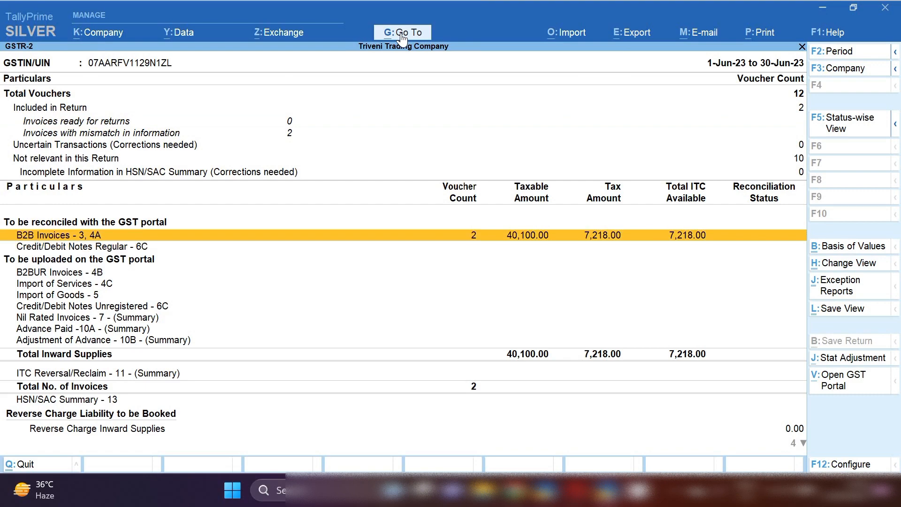
pyautogui.press('Return')
pyautogui.press('space')
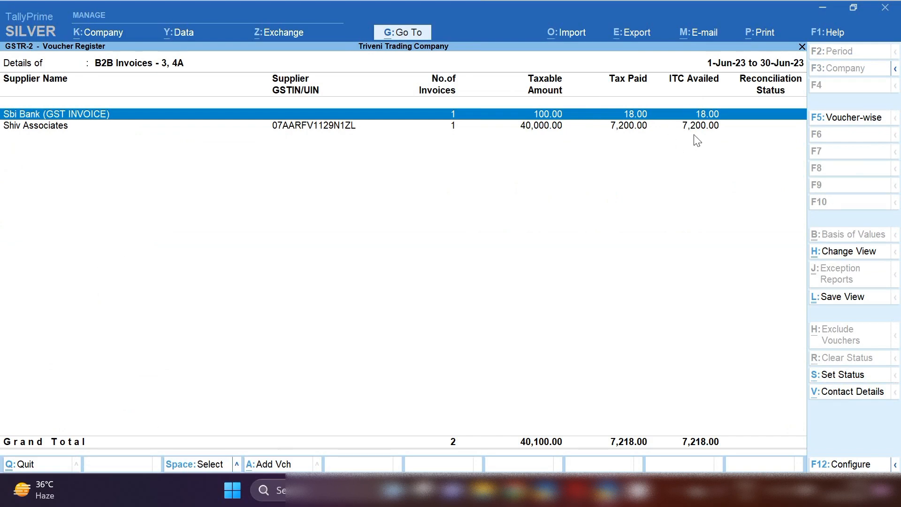
pyautogui.press('Escape')
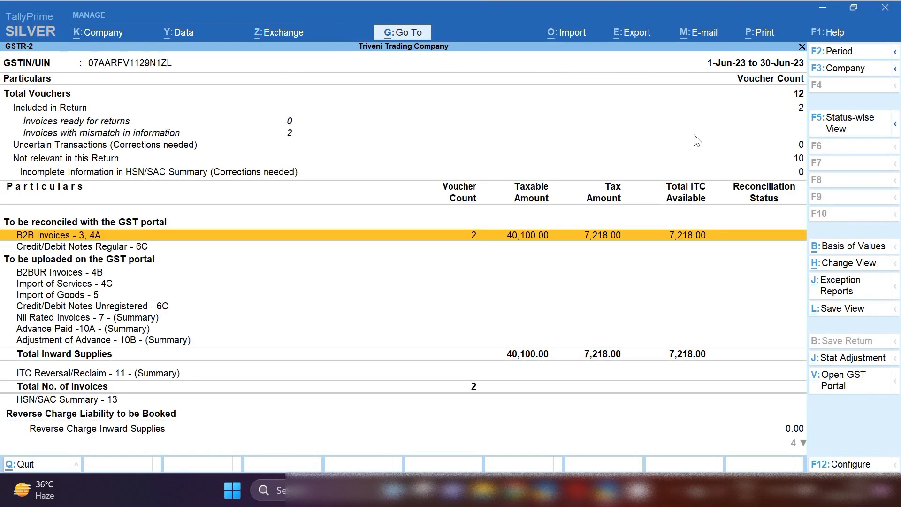
pyautogui.press('Escape')
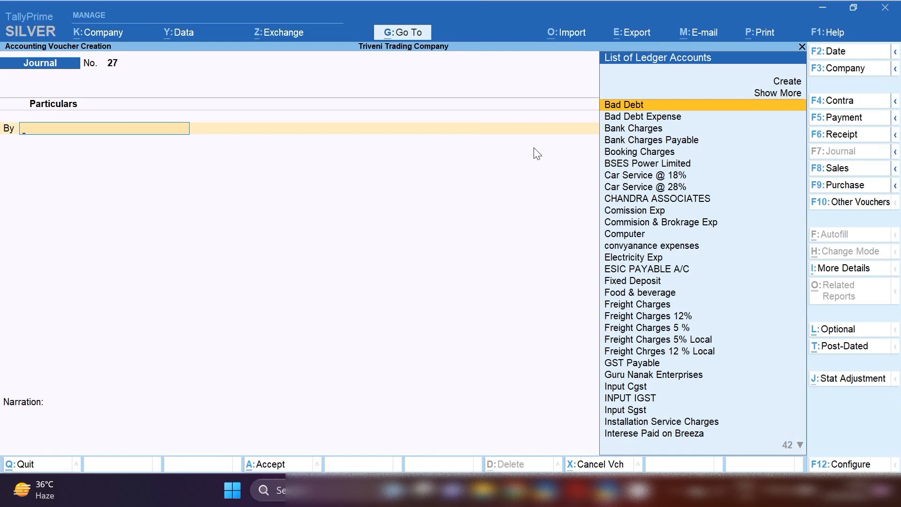
# - Open the Ledger Vouchers report for the Sbi Bank (GST INVOICE) ledger
pyautogui.click(398, 37)
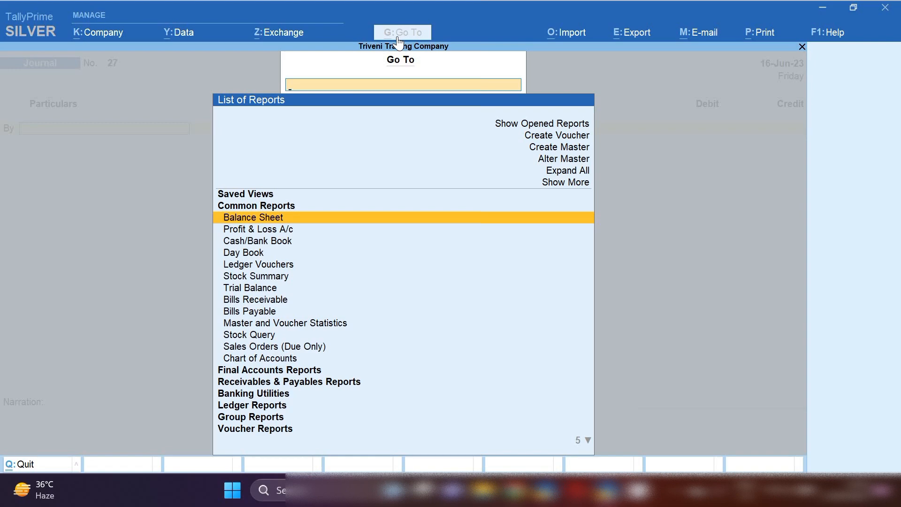
pyautogui.press('Down')
pyautogui.press('Down')
pyautogui.press('Down')
pyautogui.press('Down')
pyautogui.press('Down')
pyautogui.press('Down')
pyautogui.press('Down')
pyautogui.press('Down')
pyautogui.press('Down')
pyautogui.press('Down')
pyautogui.press('Down')
pyautogui.press('Down')
pyautogui.press('Down')
pyautogui.press('Down')
pyautogui.press('Down')
pyautogui.press('Down')
pyautogui.press('Return')
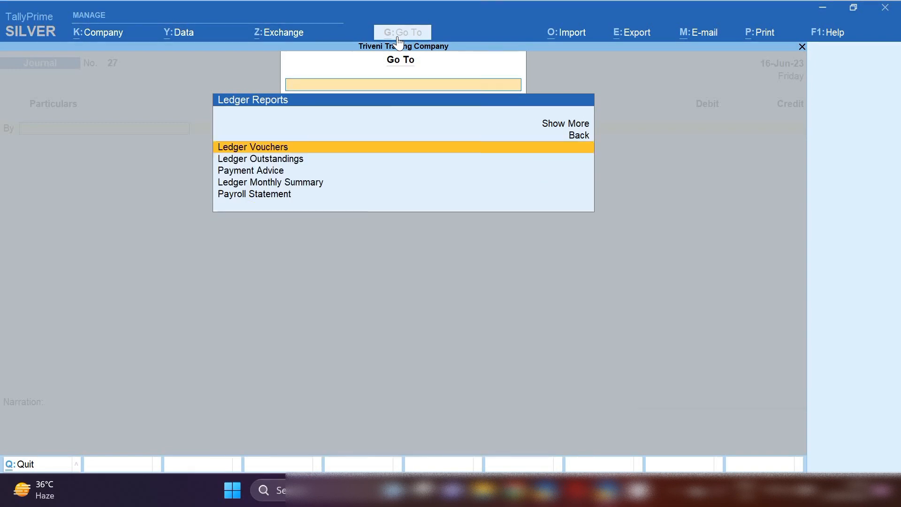
pyautogui.press('Return')
pyautogui.write('SBI')
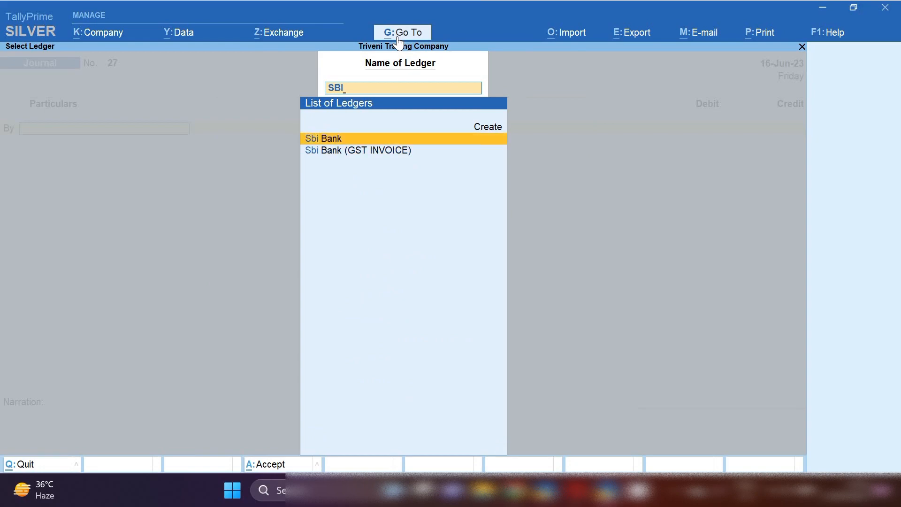
pyautogui.press('Down')
pyautogui.press('Return')
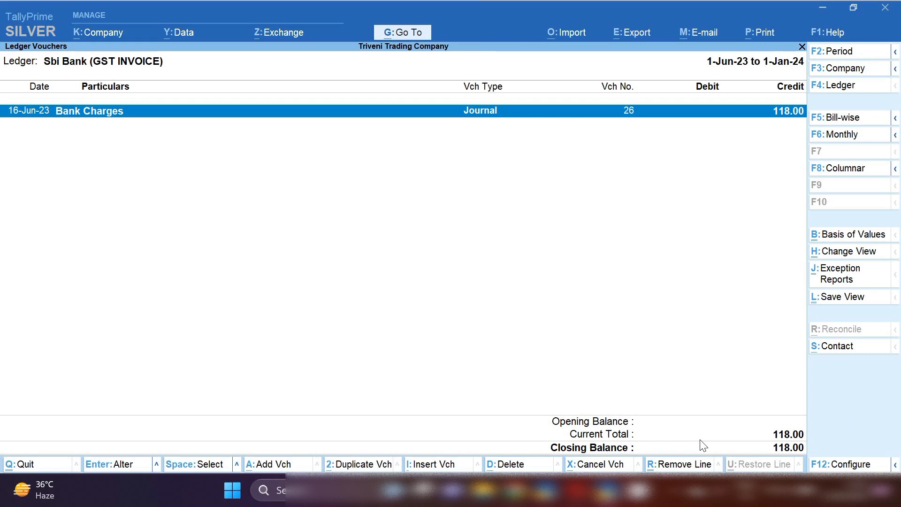
# - Add a payment voucher from the ledger report and debit Sbi Bank (GST INVOICE) with 118
pyautogui.hotkey('alt', 'a')
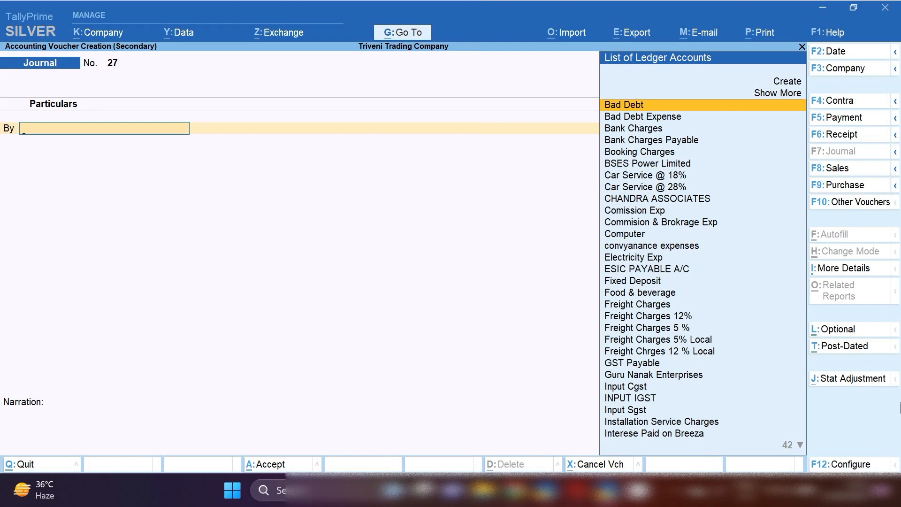
pyautogui.click(875, 120)
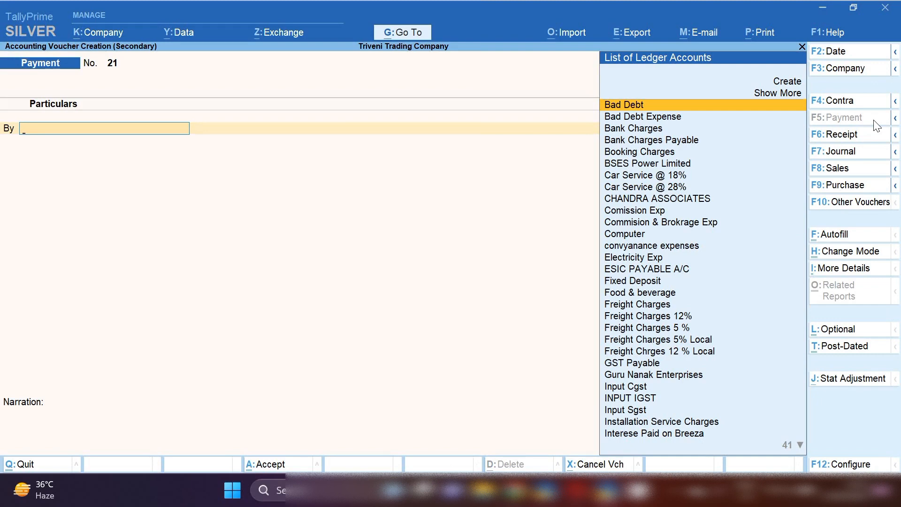
pyautogui.write('SBI')
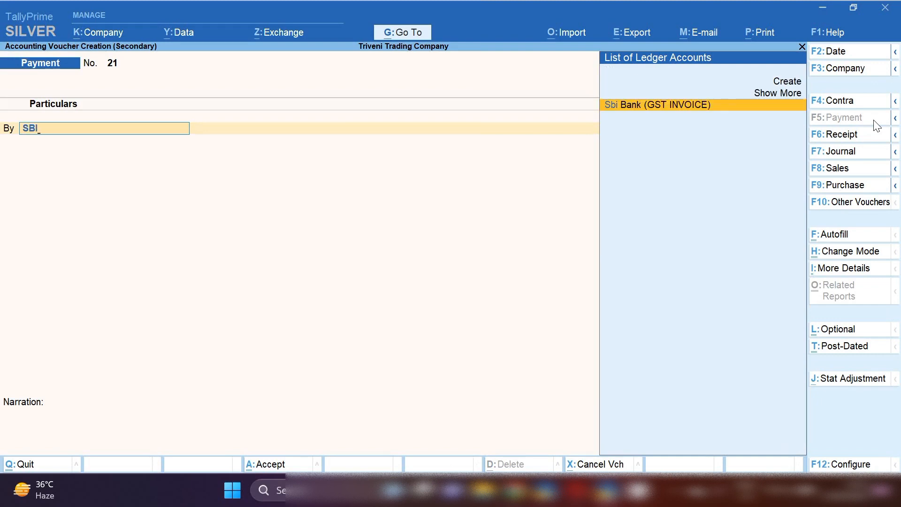
pyautogui.press('Return')
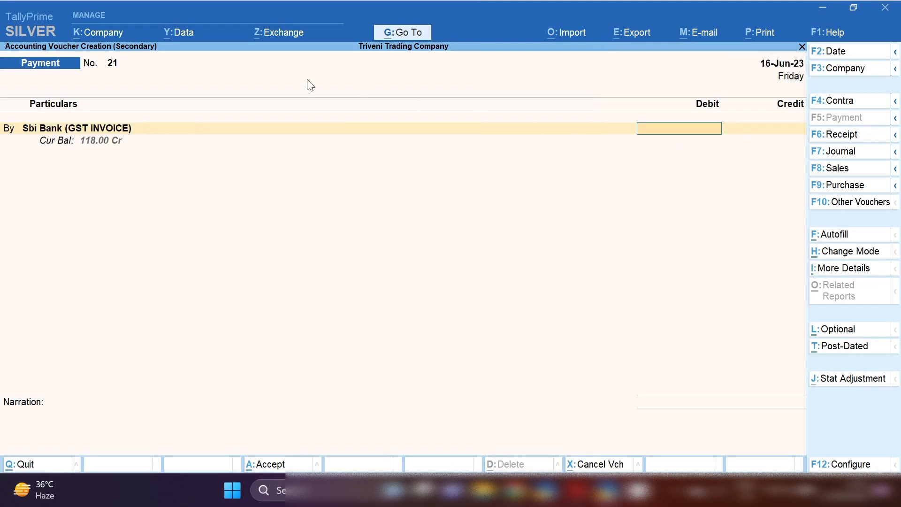
pyautogui.write('118')
pyautogui.press('Return')
# - Settle the 118 payment against pending bill 26 as an Agst Ref
pyautogui.press('Return')
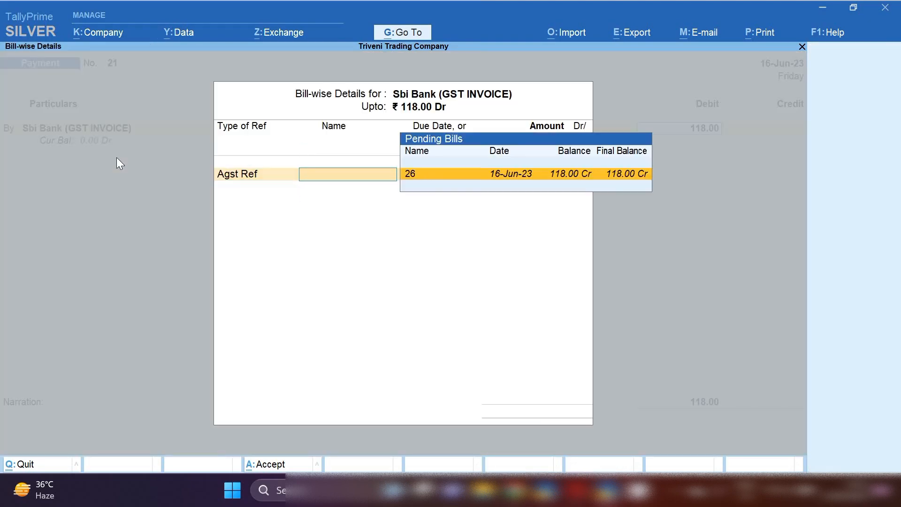
pyautogui.press('Return')
pyautogui.press('Return')
pyautogui.press('Return')
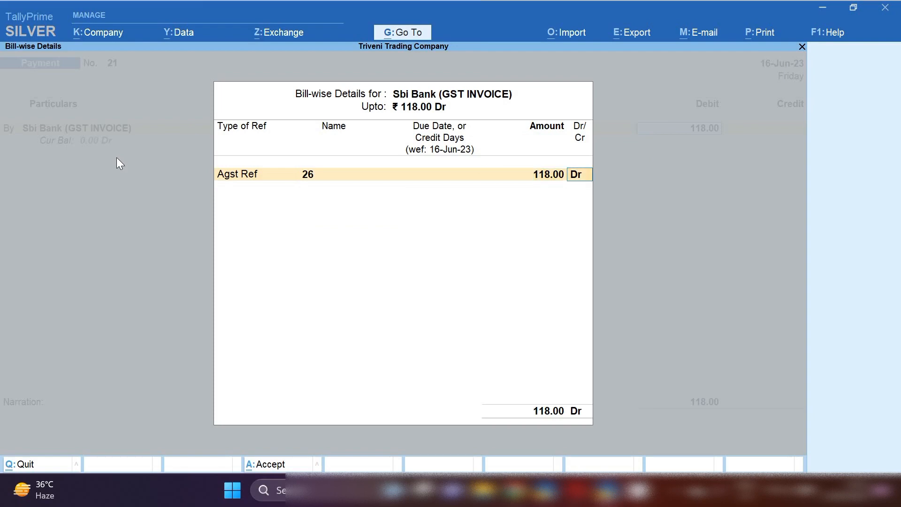
pyautogui.press('Return')
# - Credit Sbi Bank with 118 and save the payment voucher with the narration "BEING BANK CHARGES PAID FOR THE MONTH OF JUNE"
pyautogui.write('SBI')
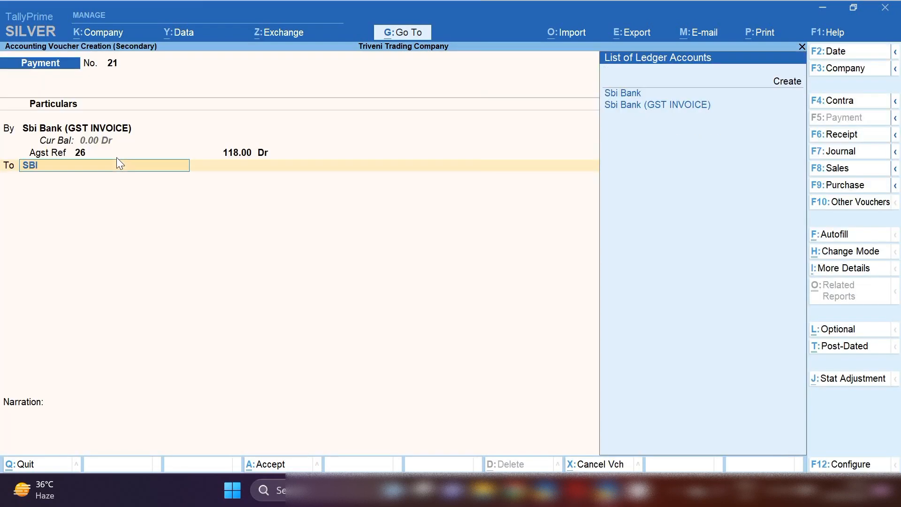
pyautogui.press('Return')
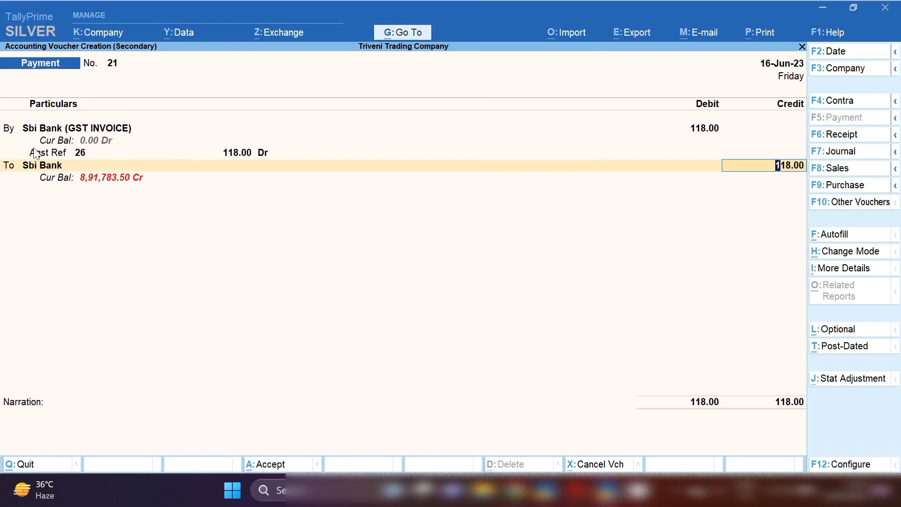
pyautogui.click(44, 432)
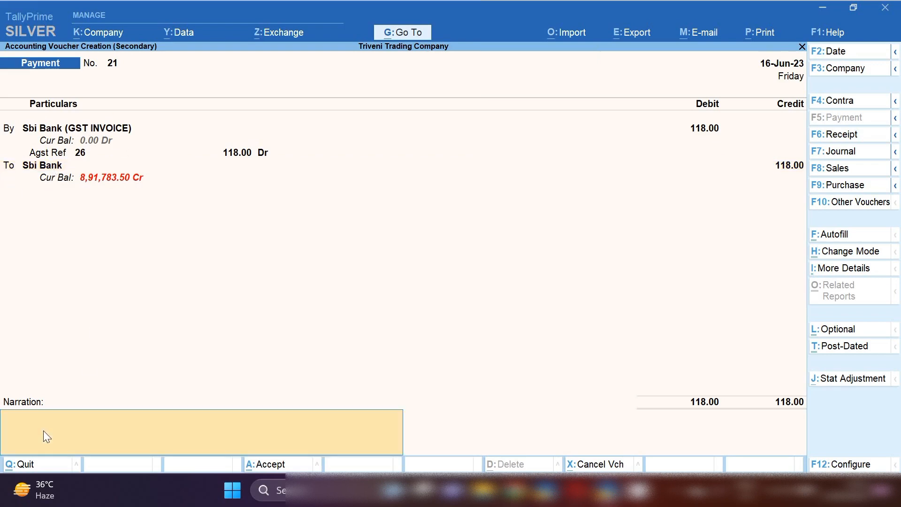
pyautogui.write('BEING BANK CHARGES')
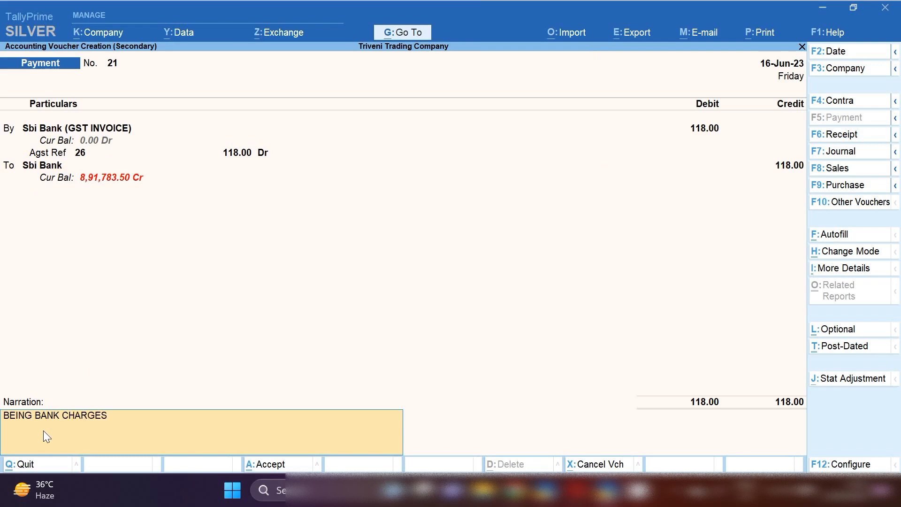
pyautogui.write(' PAID FOR THE MONTH OF')
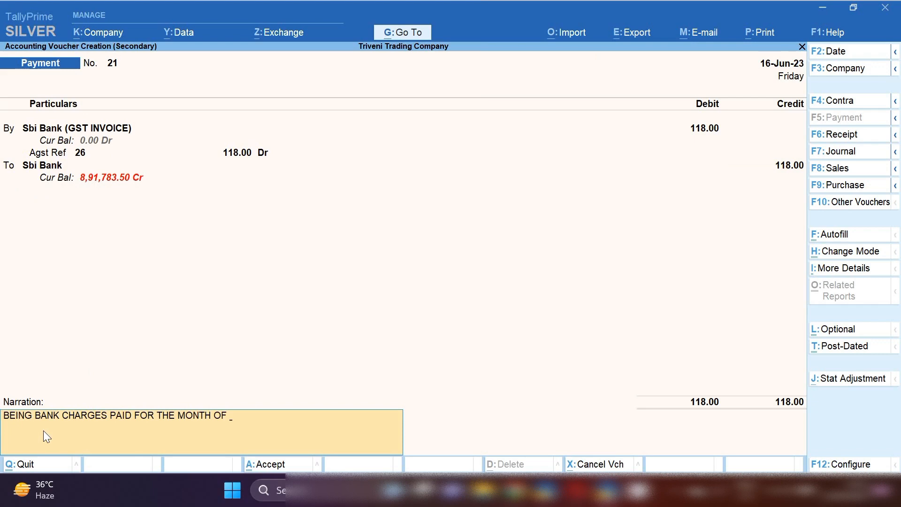
pyautogui.write(' JUNE')
pyautogui.press('Return')
pyautogui.press('Return')
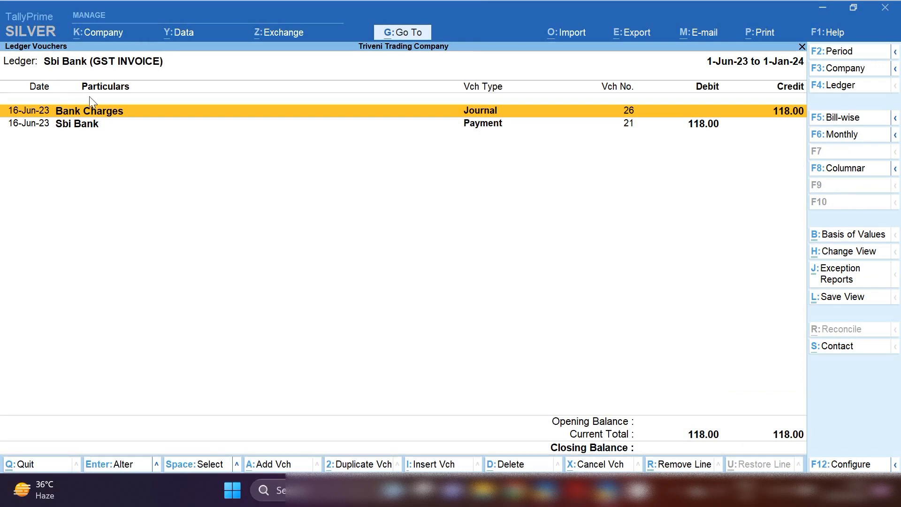
# - Compare the Bank Charges journal entry with the Sbi Bank payment entry in the Sbi Bank (GST INVOICE) ledger report
pyautogui.click(792, 116)
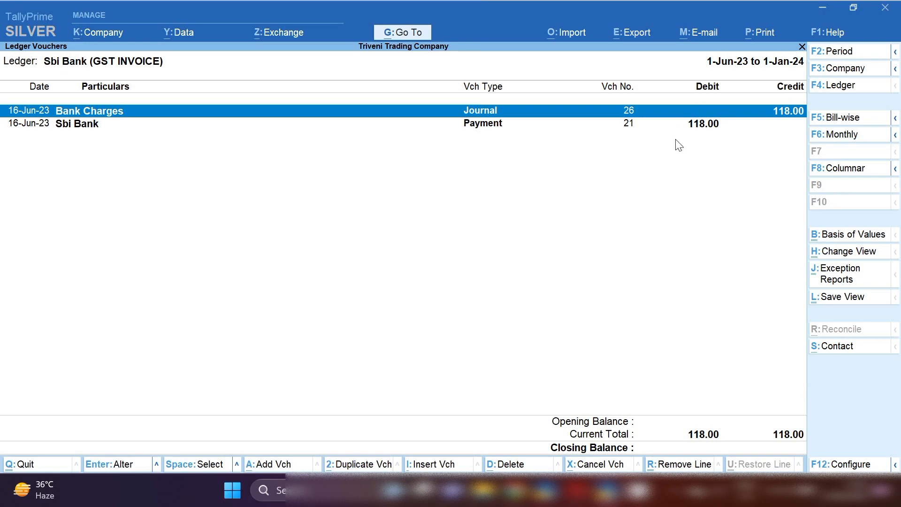
pyautogui.press('Down')
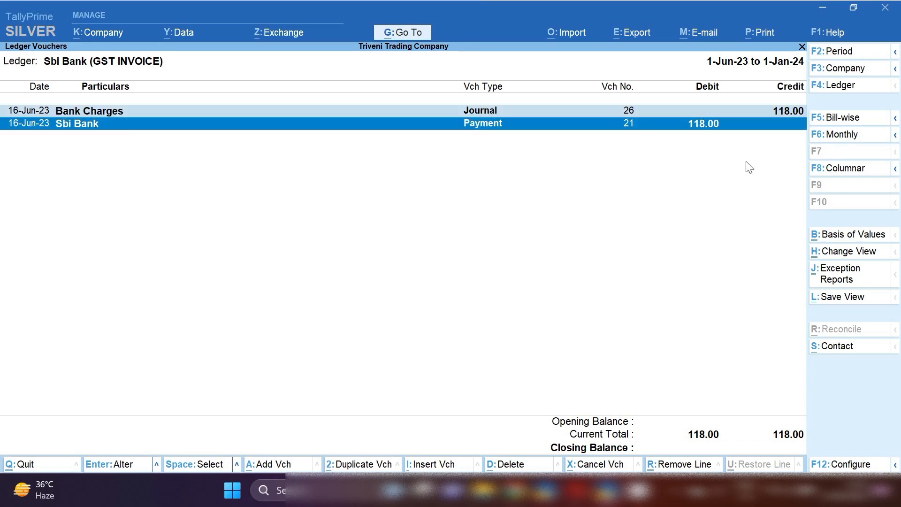